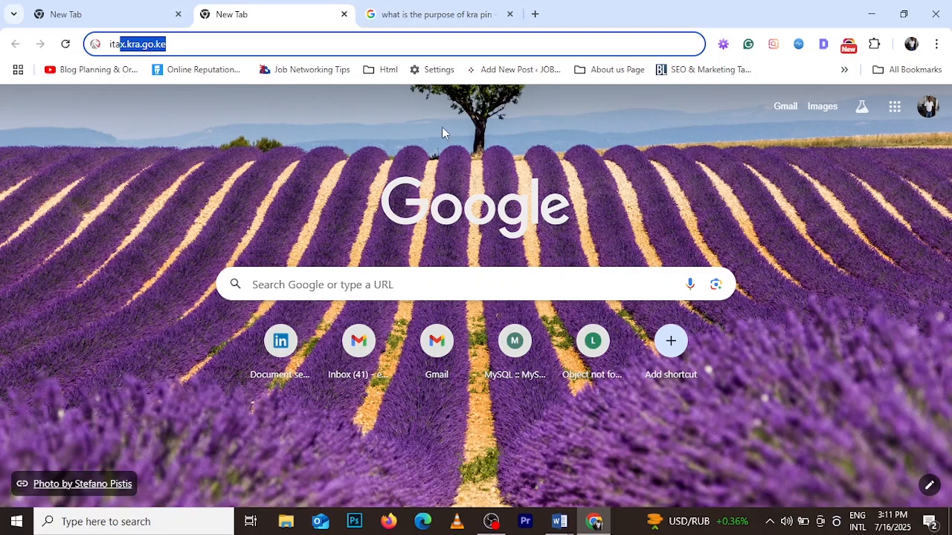
- Enter itax.kra.go.ke in the Chrome address bar from the autocomplete suggestion
click(231, 41)
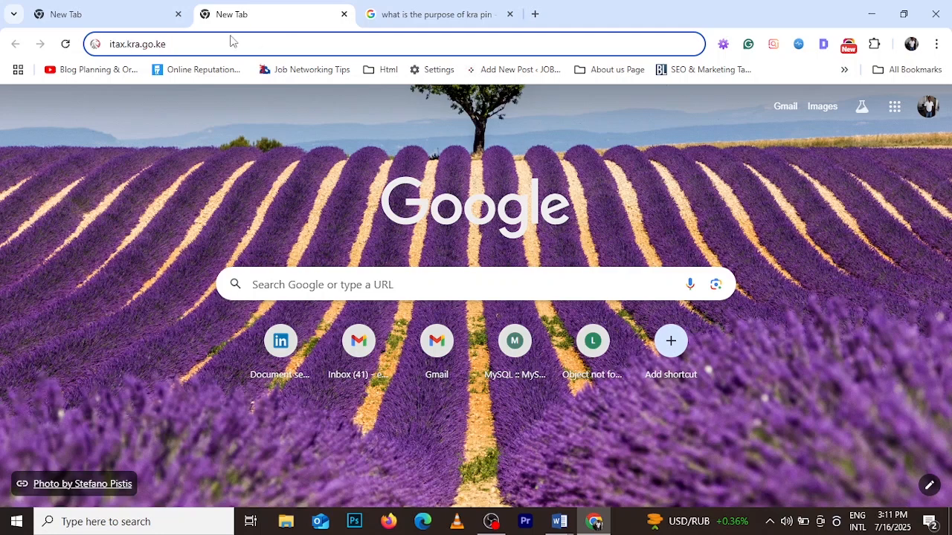
- Load the iTax portal and start a New PIN Registration
key(Return)
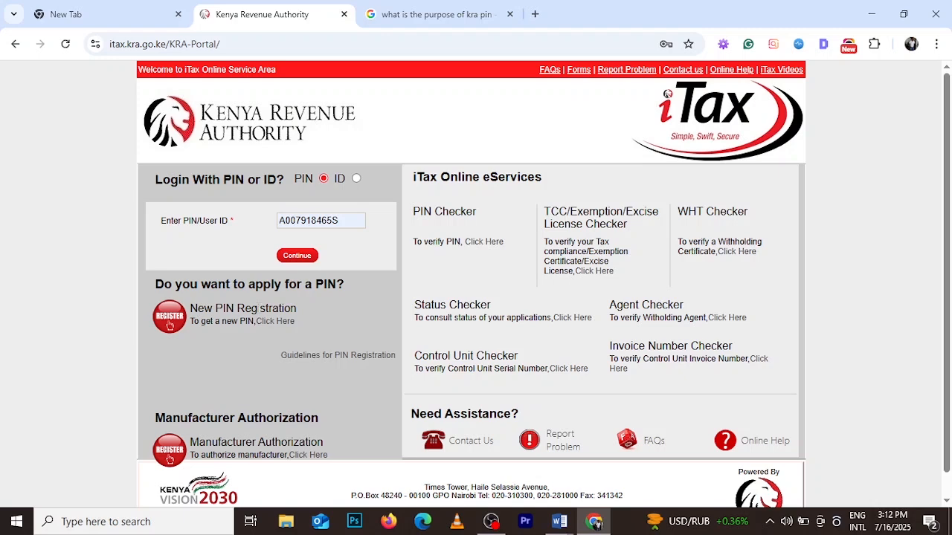
click(281, 324)
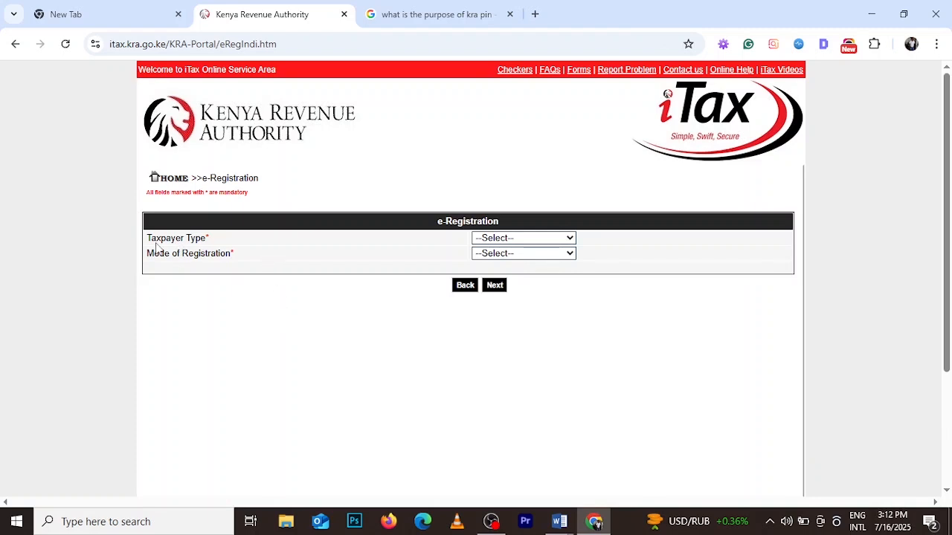
- Choose taxpayer type Individual and mode Online Form, then continue to the individual form
click(571, 244)
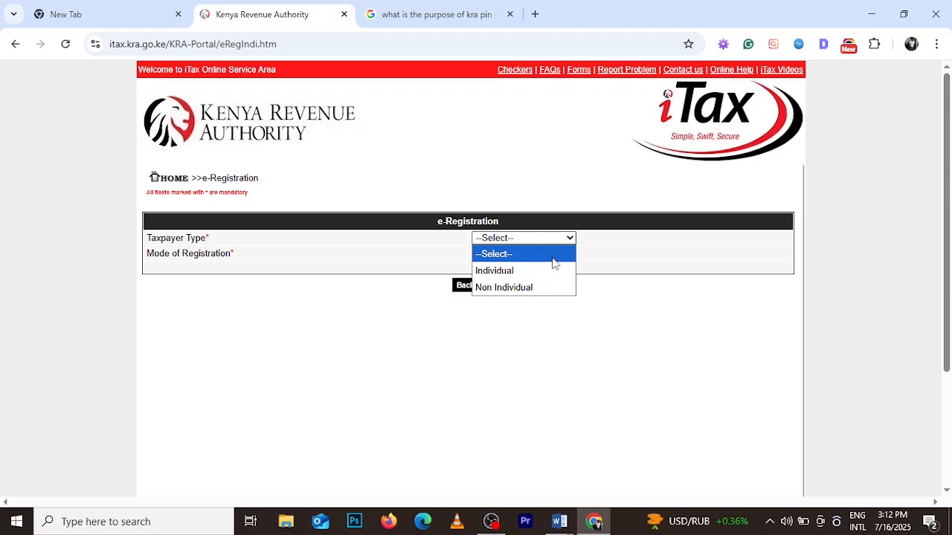
click(551, 271)
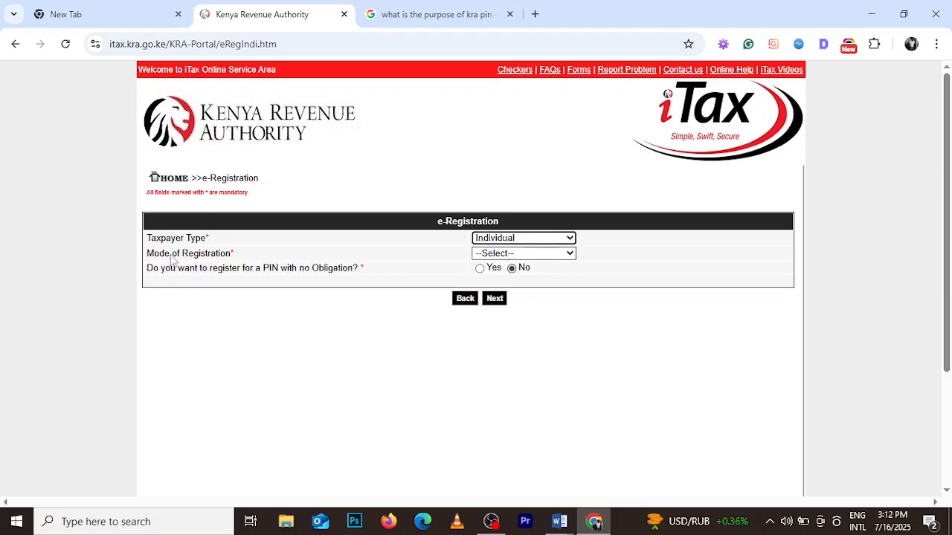
click(571, 254)
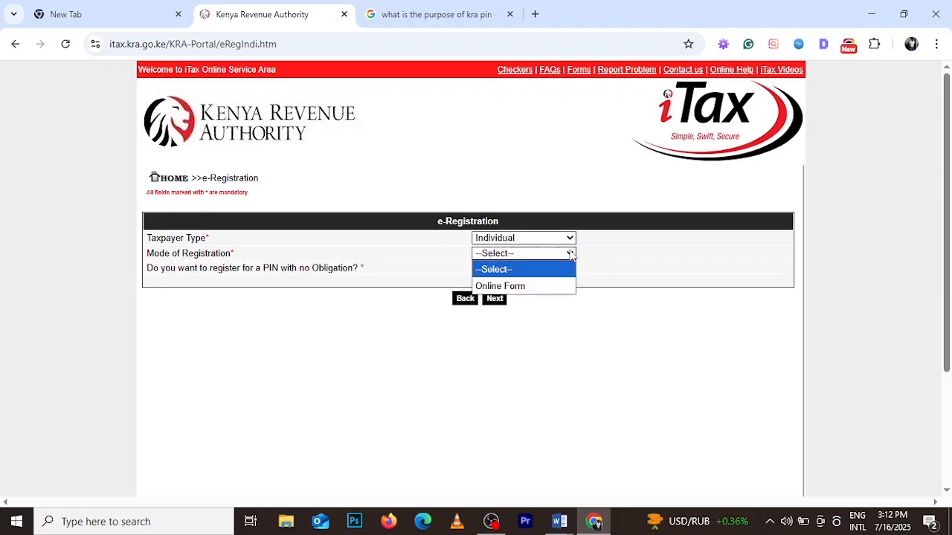
click(538, 288)
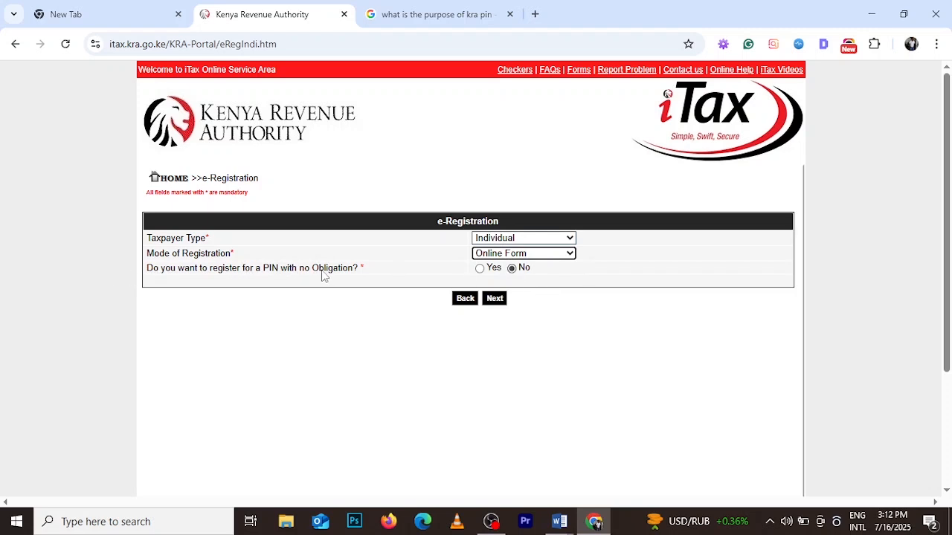
click(494, 299)
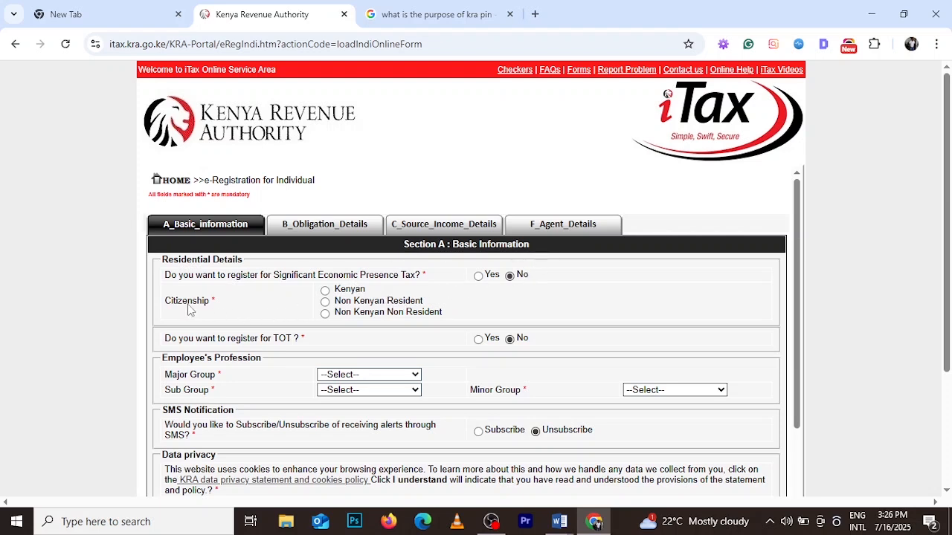
- Mark citizenship as Kenyan and set the profession Major Group to 71-Students
click(325, 291)
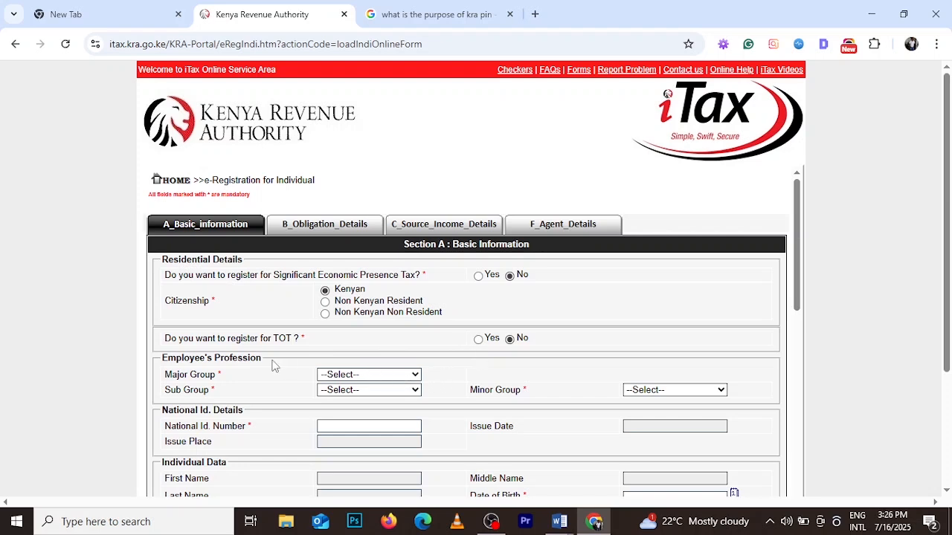
click(411, 375)
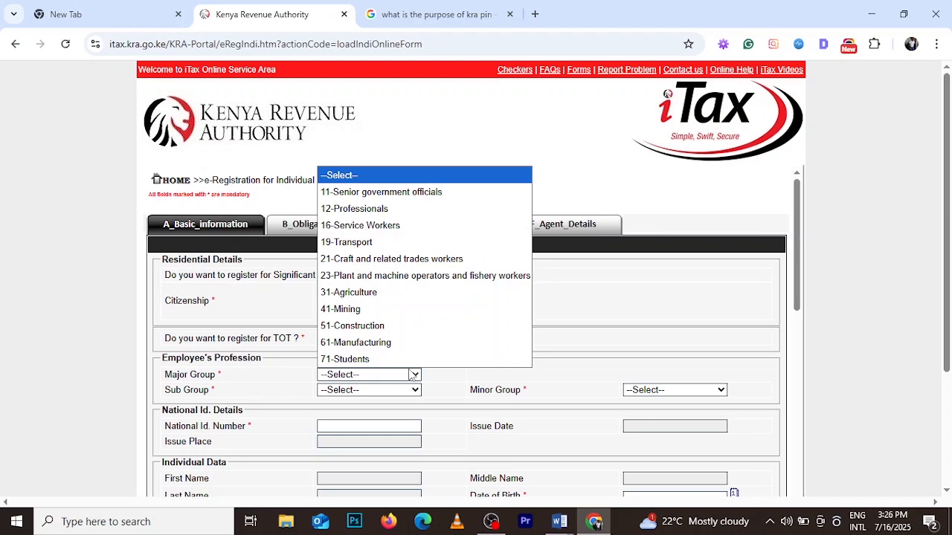
click(414, 360)
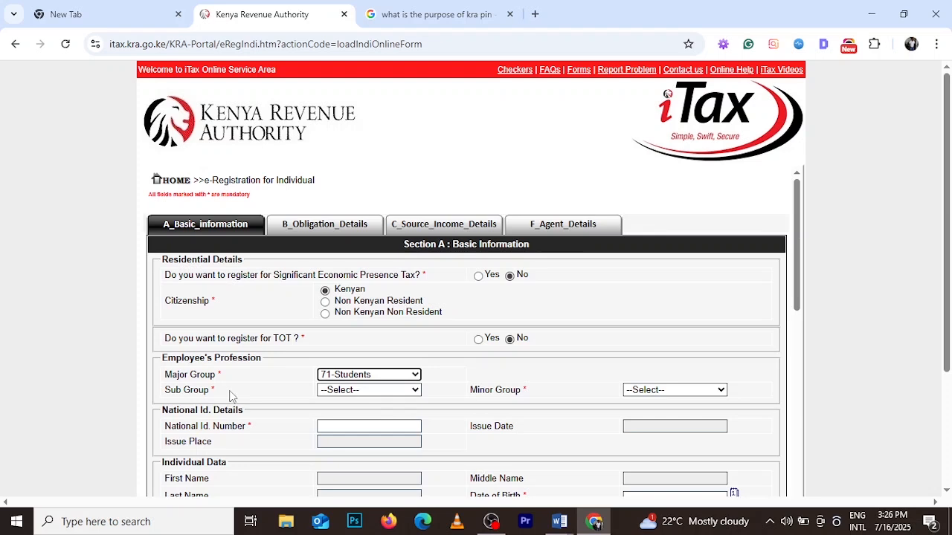
click(411, 391)
click(411, 394)
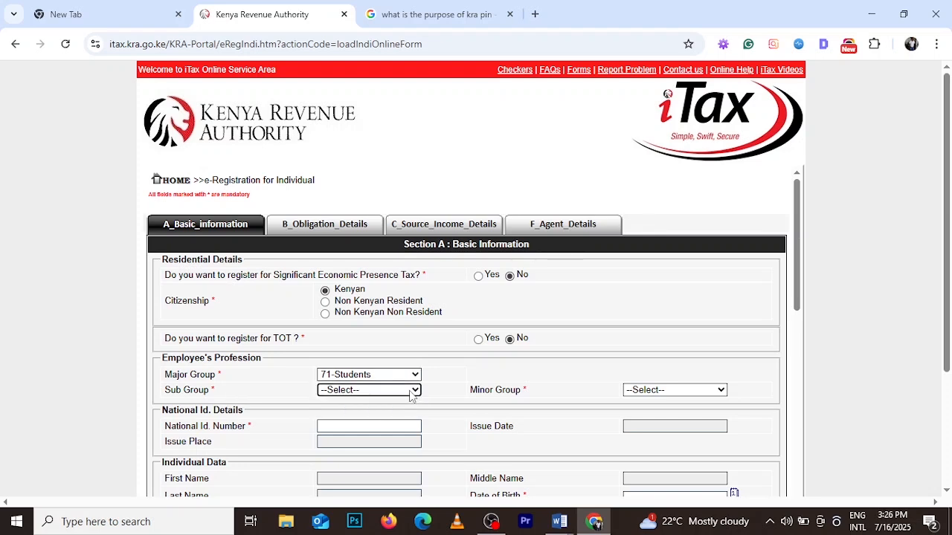
click(720, 392)
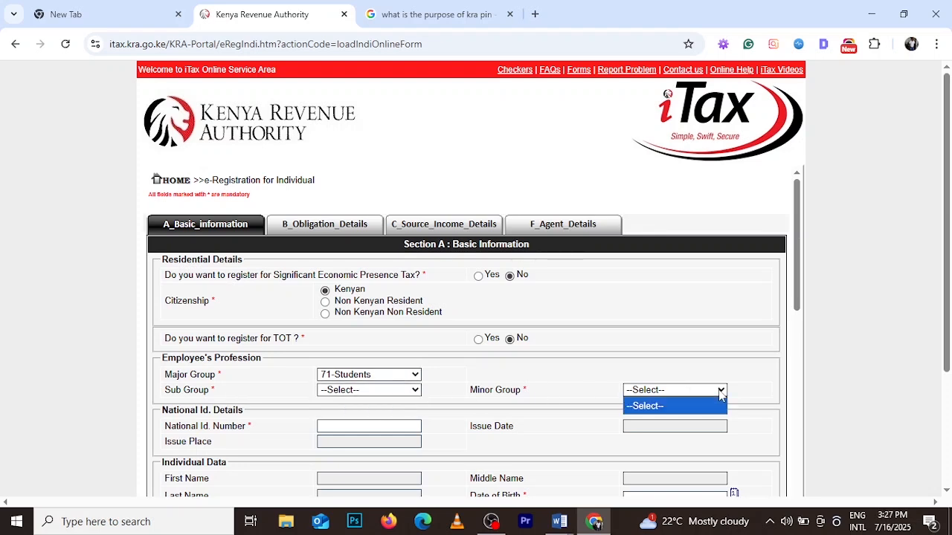
click(771, 388)
drag(799, 290, 799, 322)
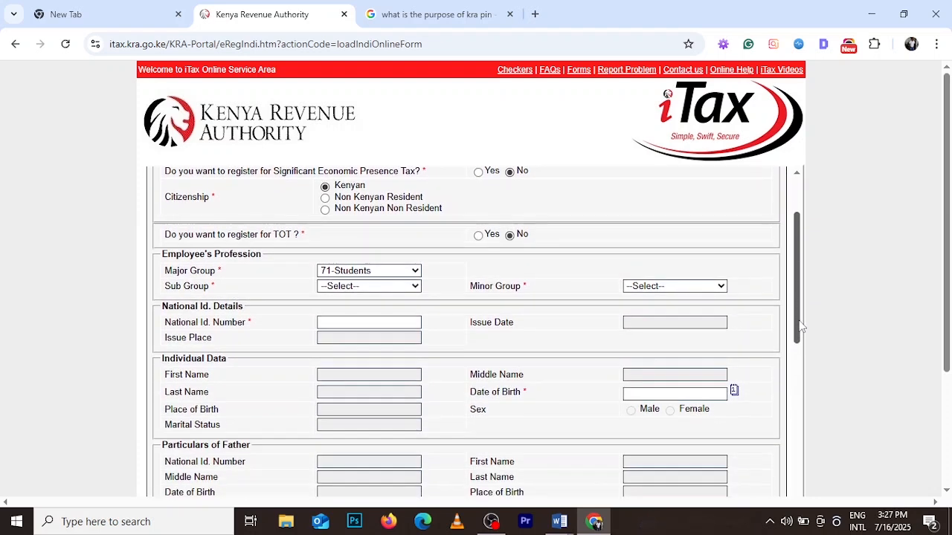
click(351, 322)
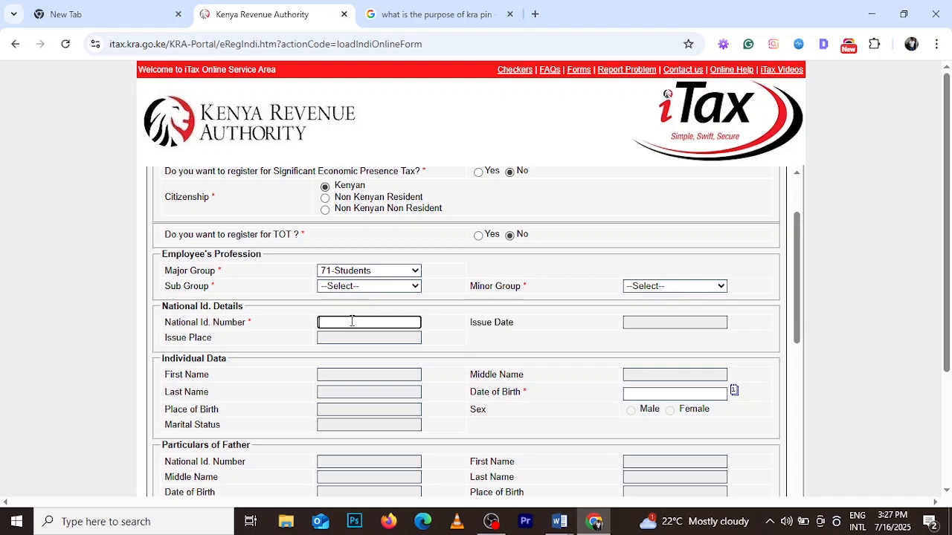
click(734, 391)
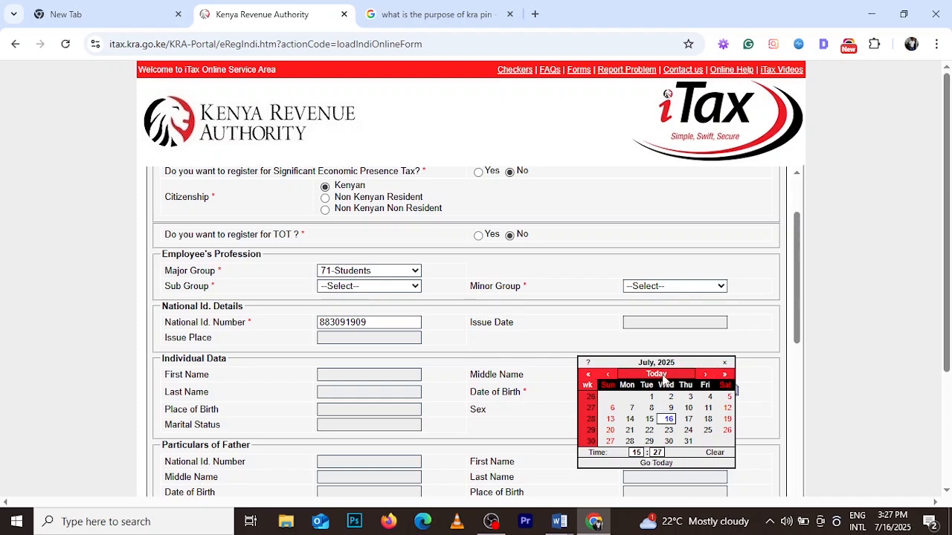
triple_click(593, 373)
triple_click(593, 373)
triple_click(593, 373)
double_click(593, 373)
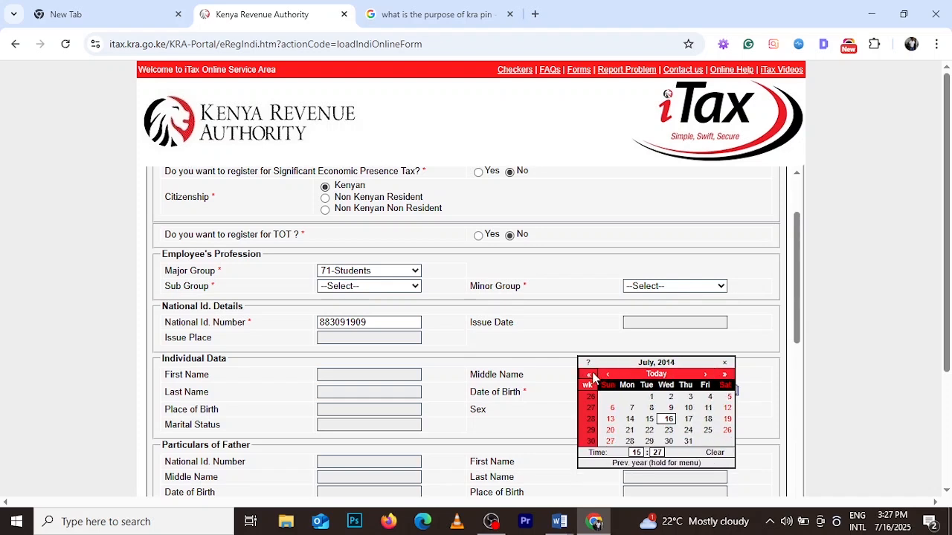
triple_click(593, 374)
triple_click(593, 373)
double_click(592, 373)
click(592, 373)
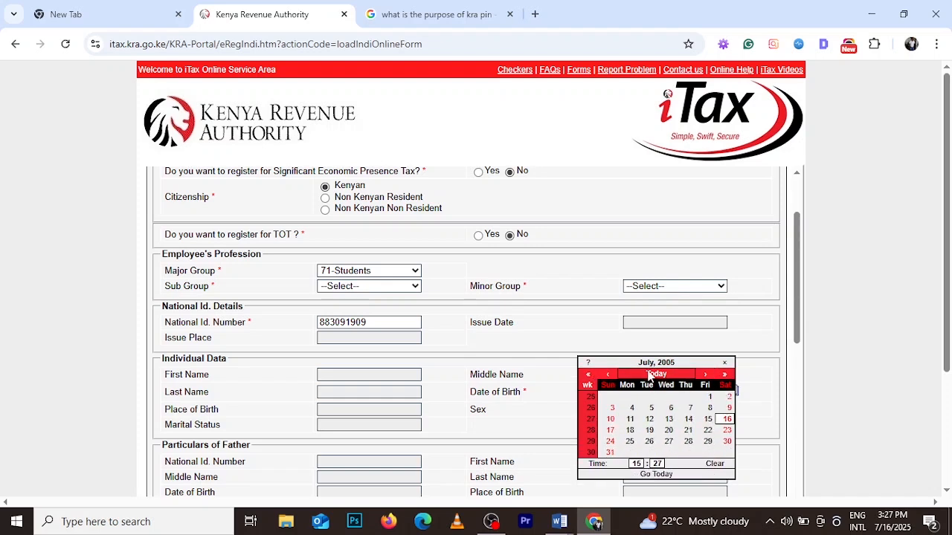
click(608, 374)
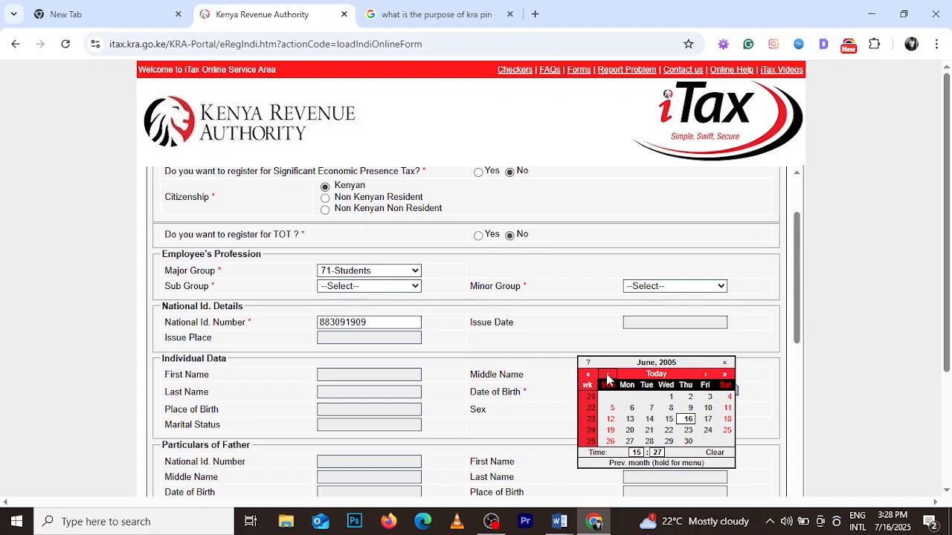
click(709, 420)
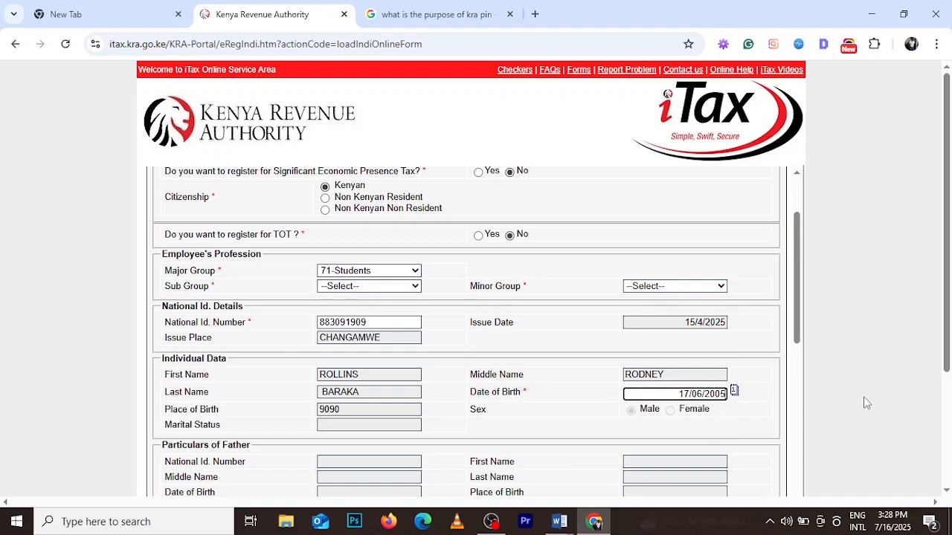
drag(797, 331, 820, 423)
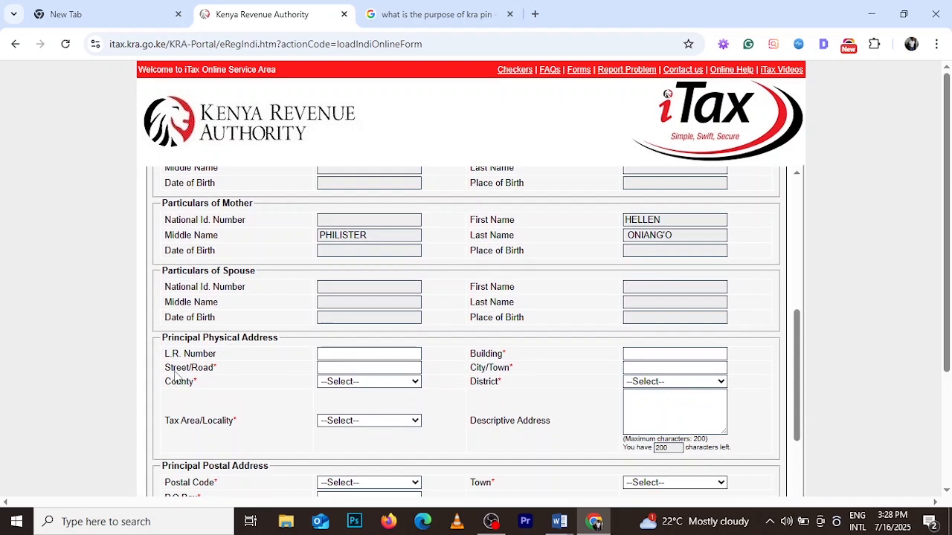
- Fill in the physical address street, building name and town (Mombasa)
click(368, 369)
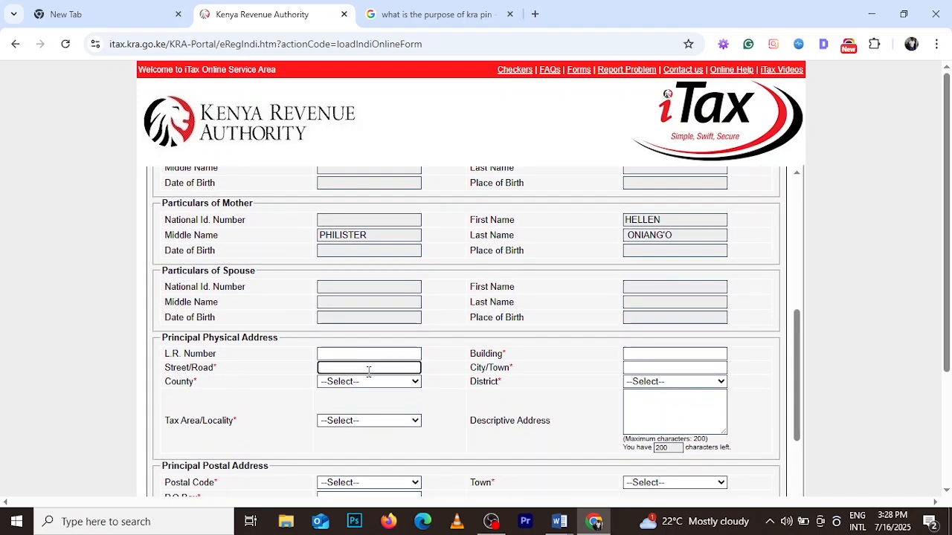
click(646, 358)
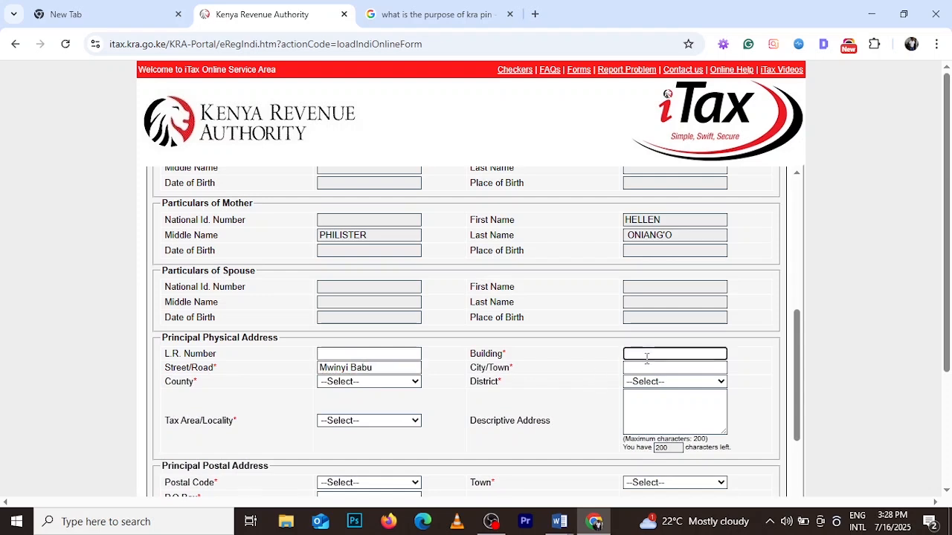
click(700, 368)
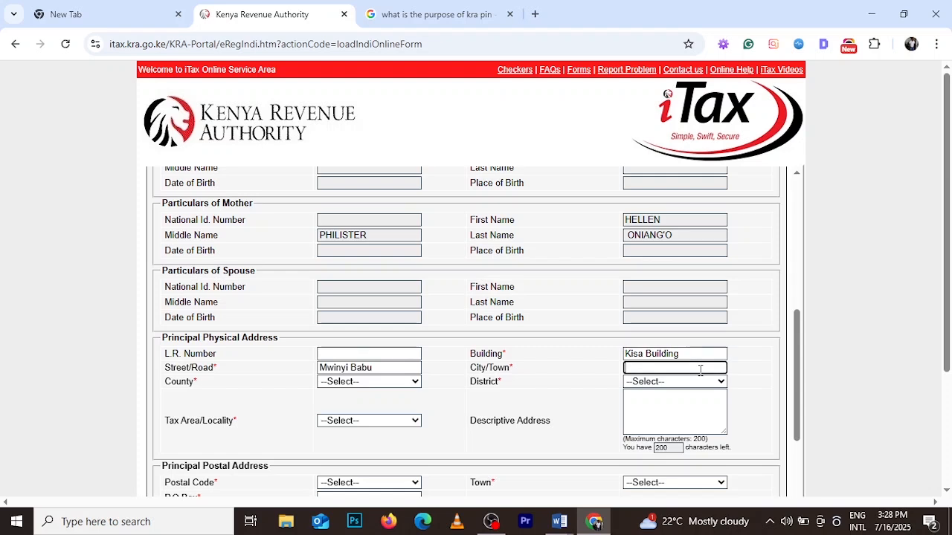
text(Mombasa)
- Set the county to Mombasa and the district to Likoni District
click(696, 390)
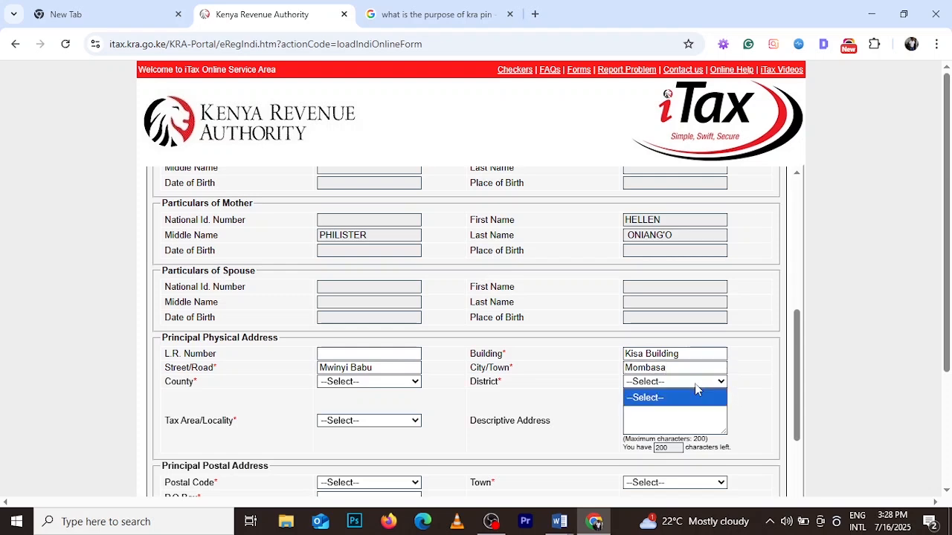
click(696, 388)
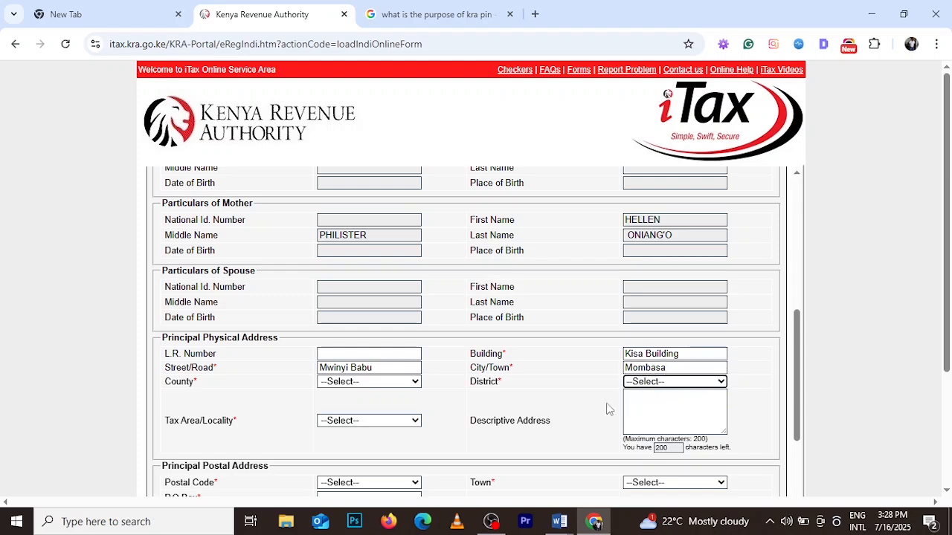
click(413, 382)
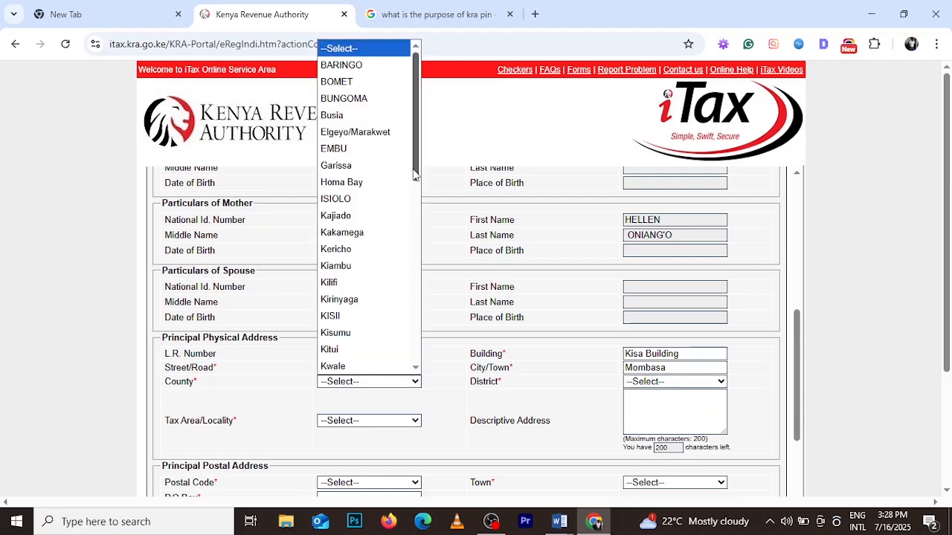
drag(414, 173, 414, 274)
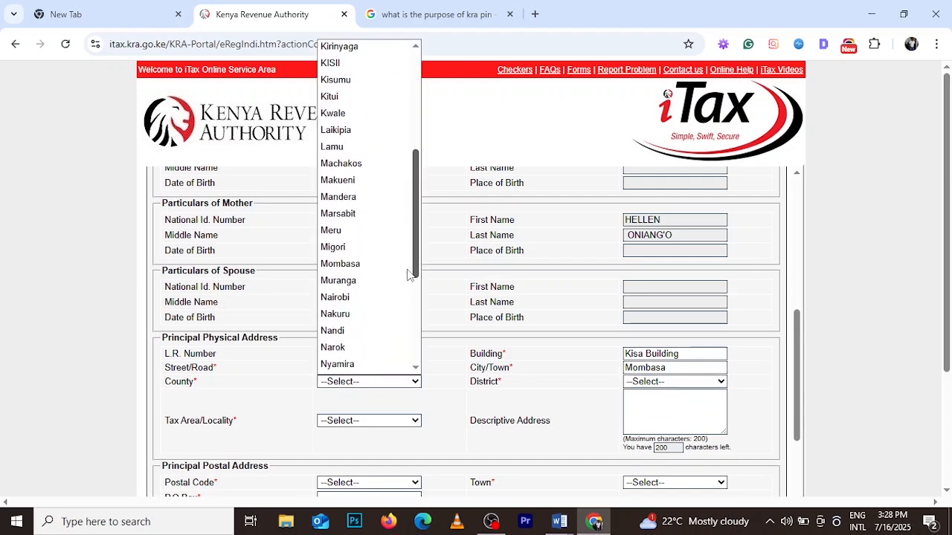
click(370, 263)
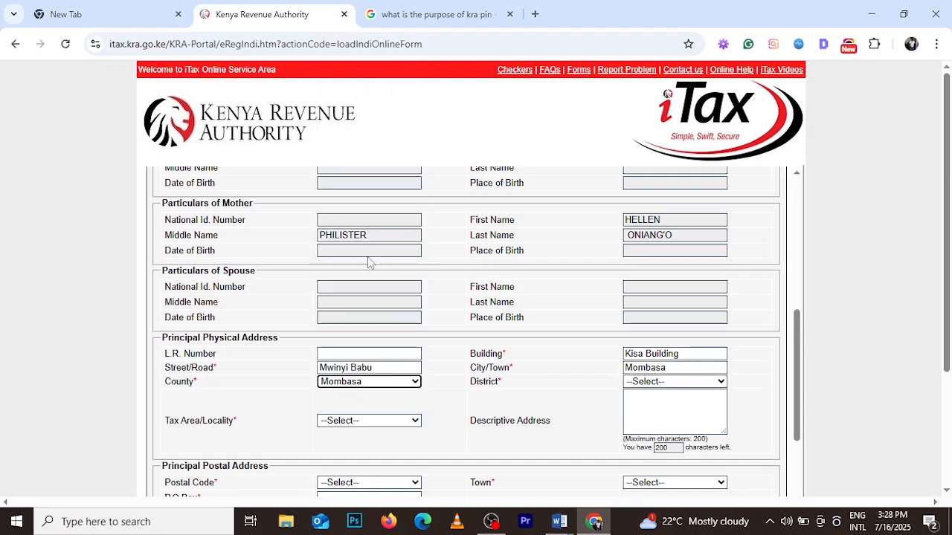
click(414, 424)
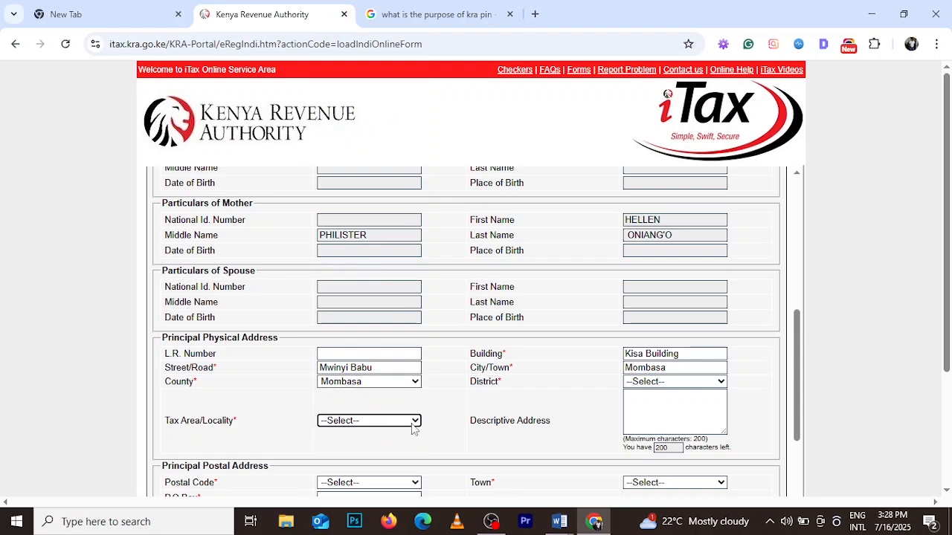
click(413, 426)
click(415, 421)
click(707, 384)
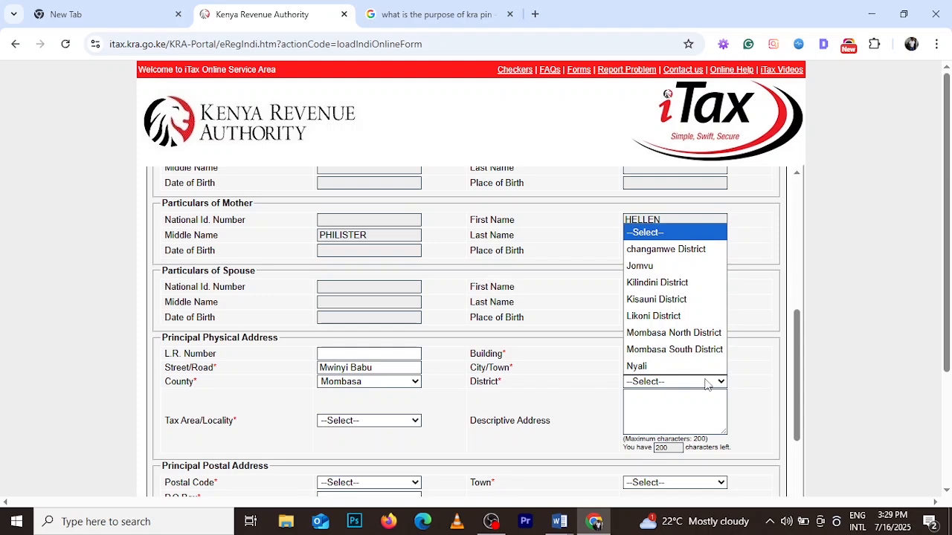
click(699, 318)
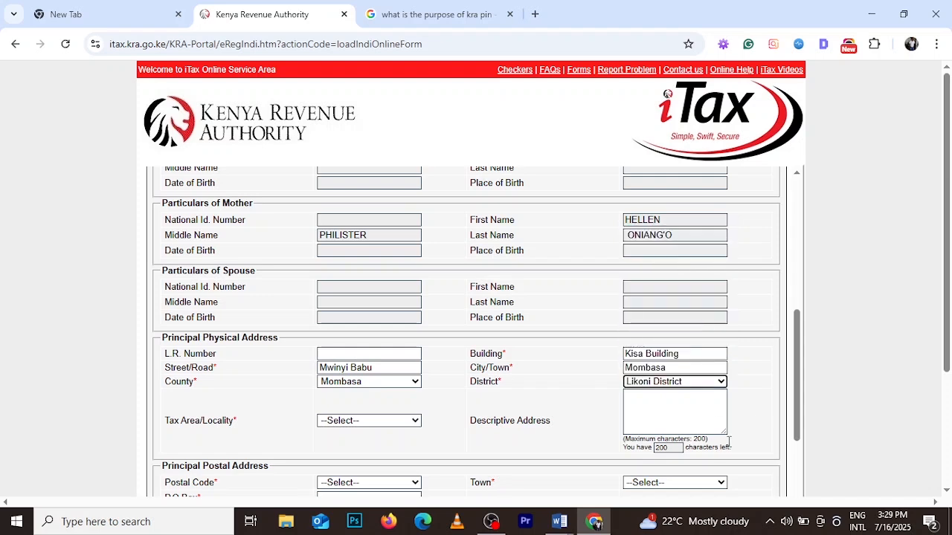
- Choose Shelly Beach as the Likoni tax locality and postal code 80100 (town MOMBASA)
drag(799, 400, 801, 440)
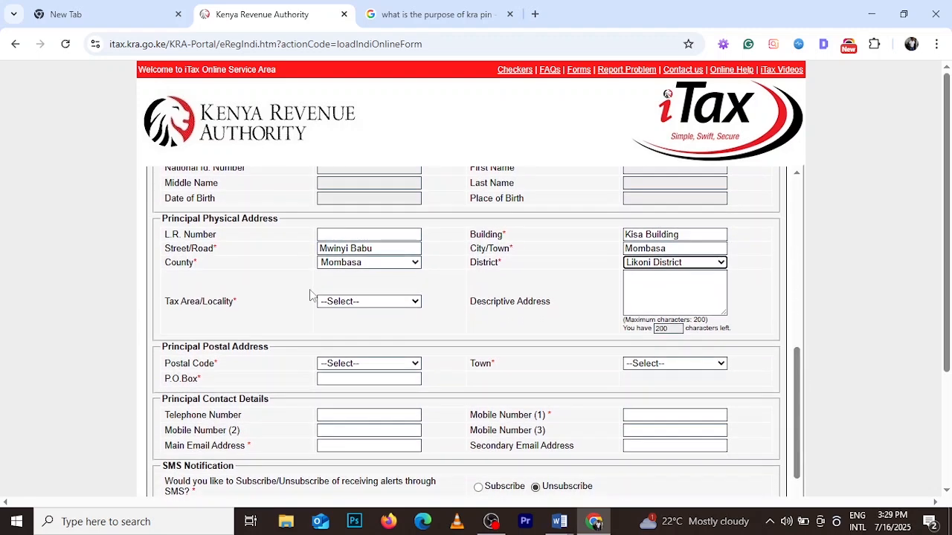
click(414, 305)
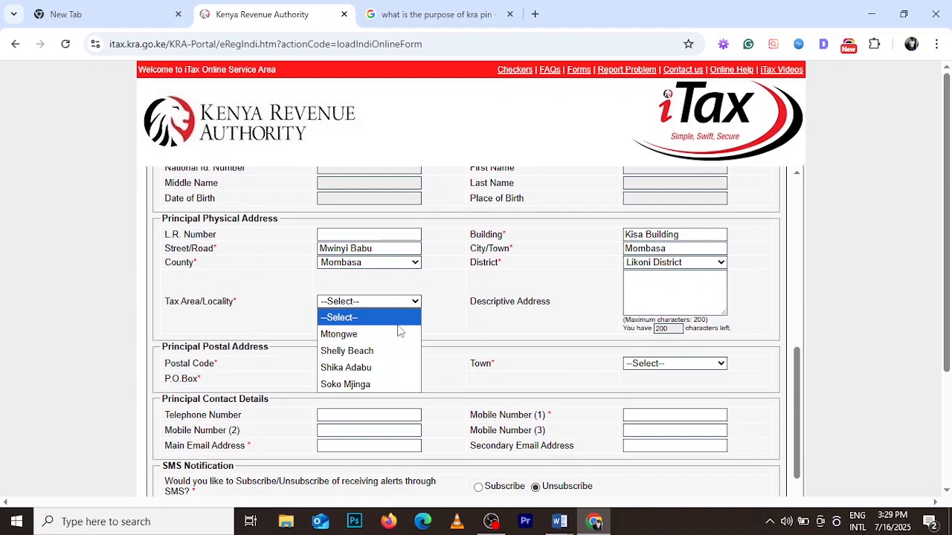
click(412, 353)
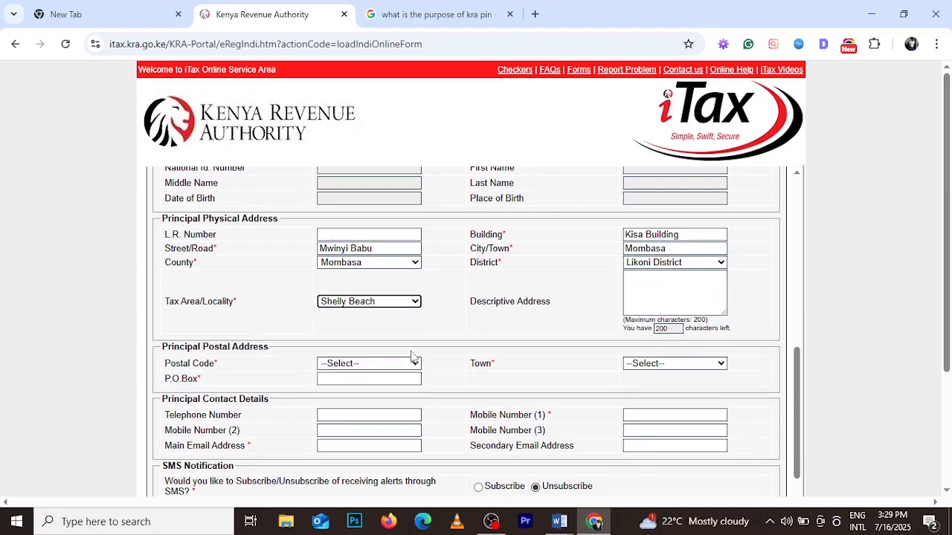
click(414, 364)
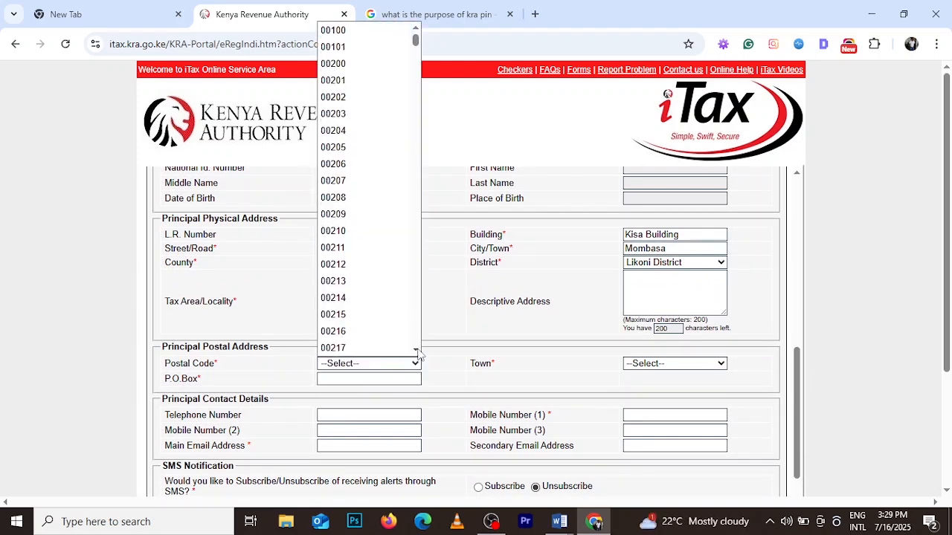
scroll(419, 354, down, 15)
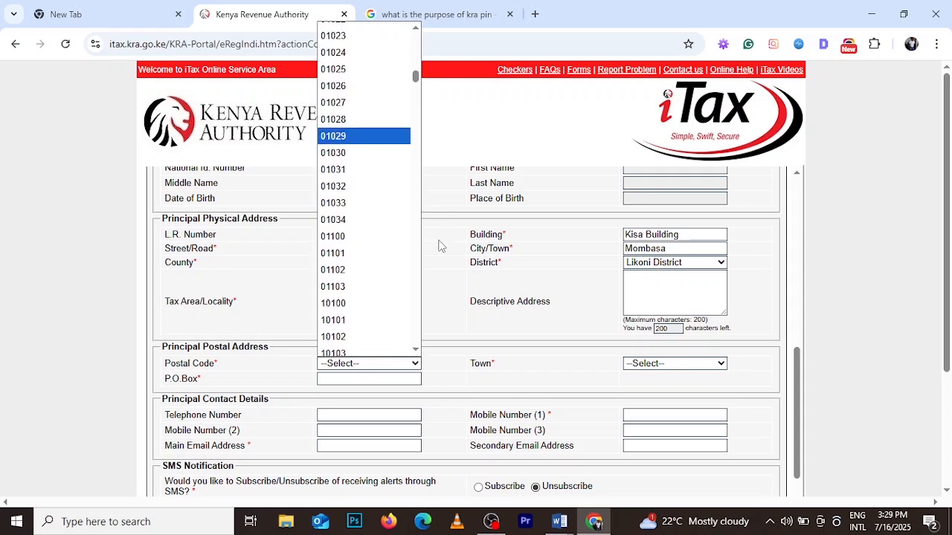
scroll(417, 354, down, 20)
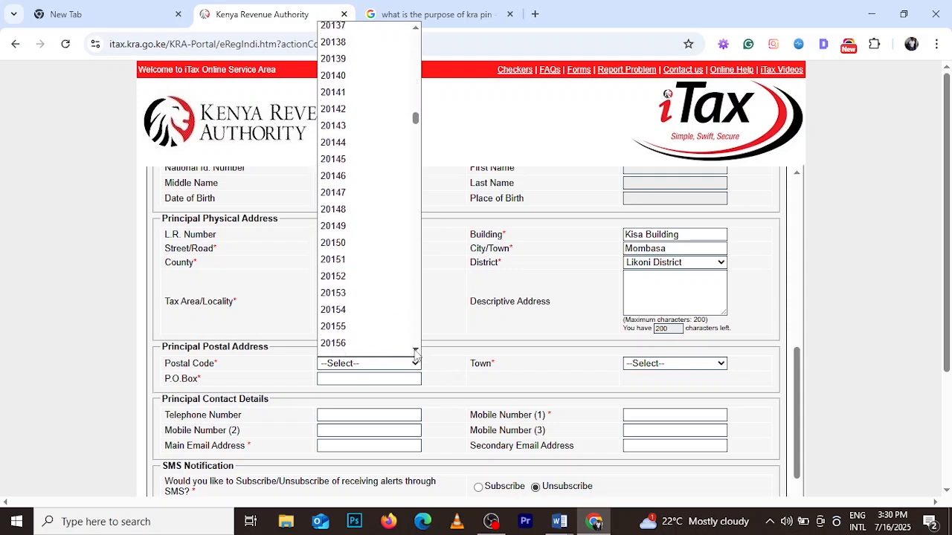
scroll(416, 354, down, 20)
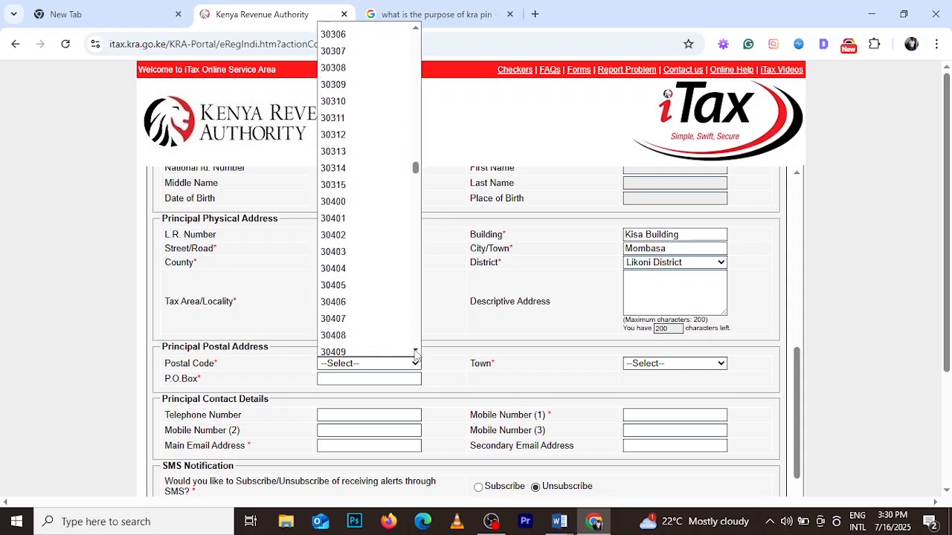
scroll(416, 354, down, 20)
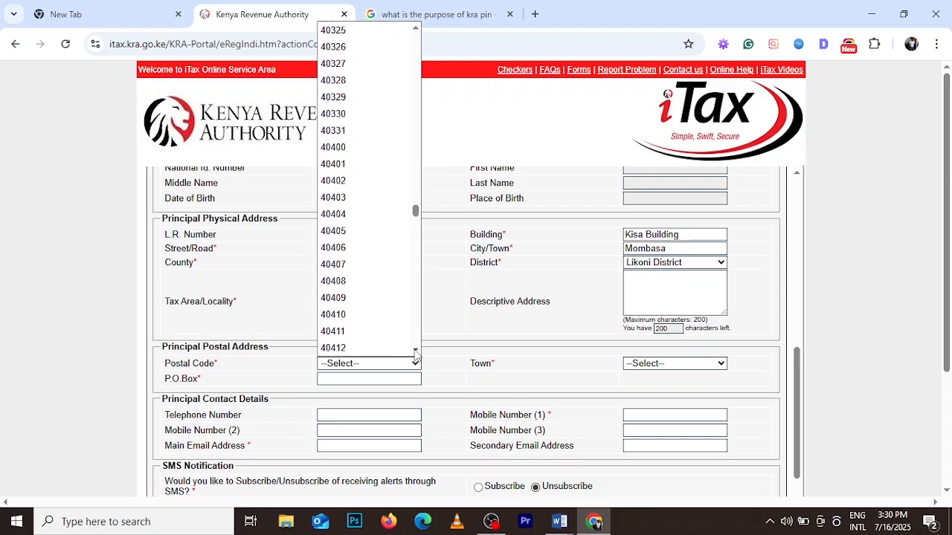
scroll(416, 354, down, 20)
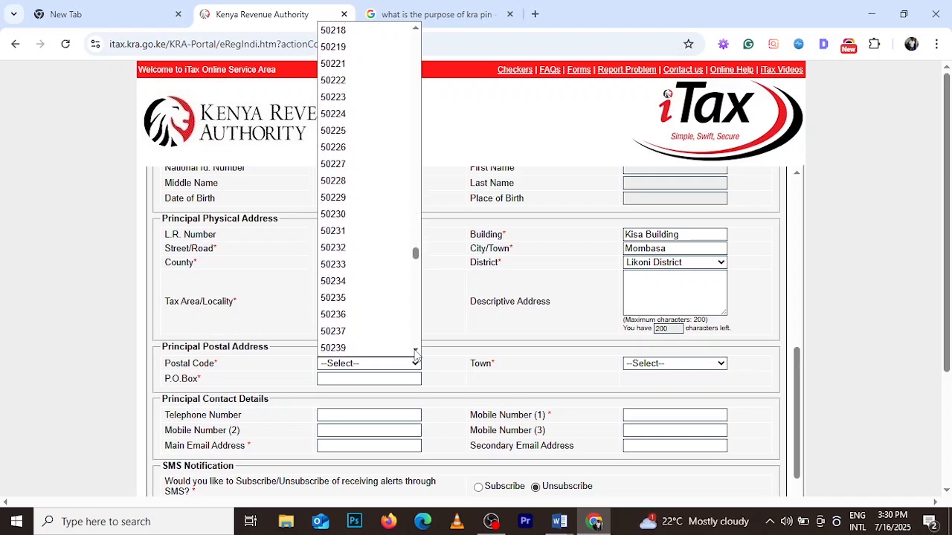
scroll(416, 354, down, 20)
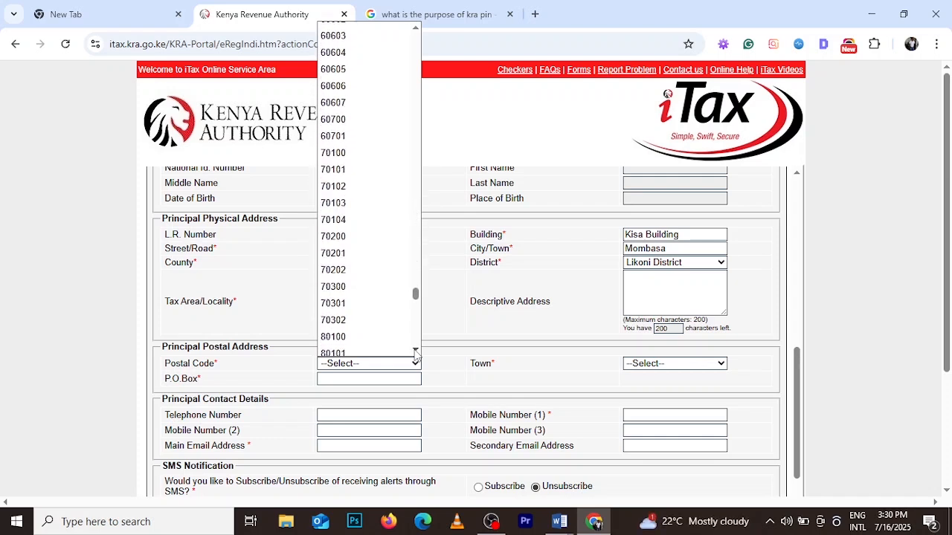
scroll(416, 354, down, 1)
click(372, 330)
- Enter the P.O. Box number and the first mobile number
click(358, 380)
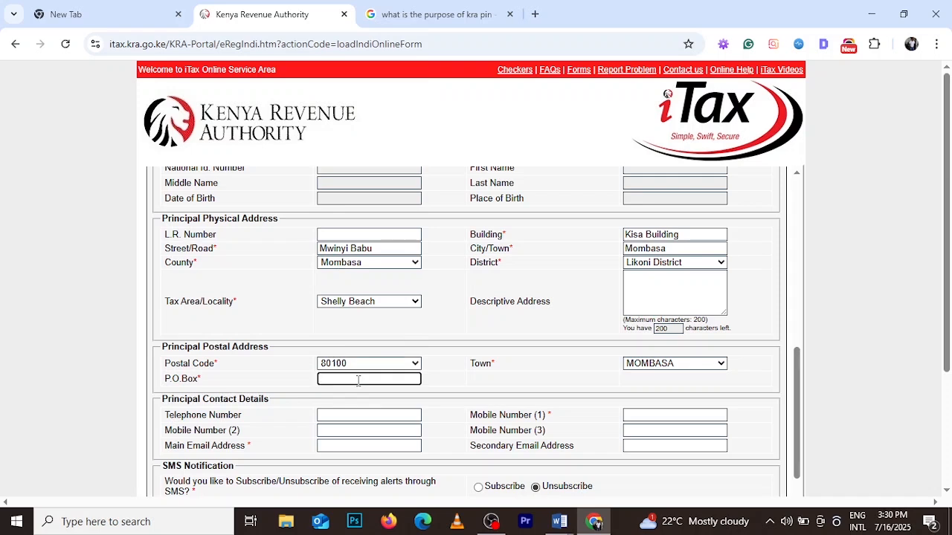
click(680, 413)
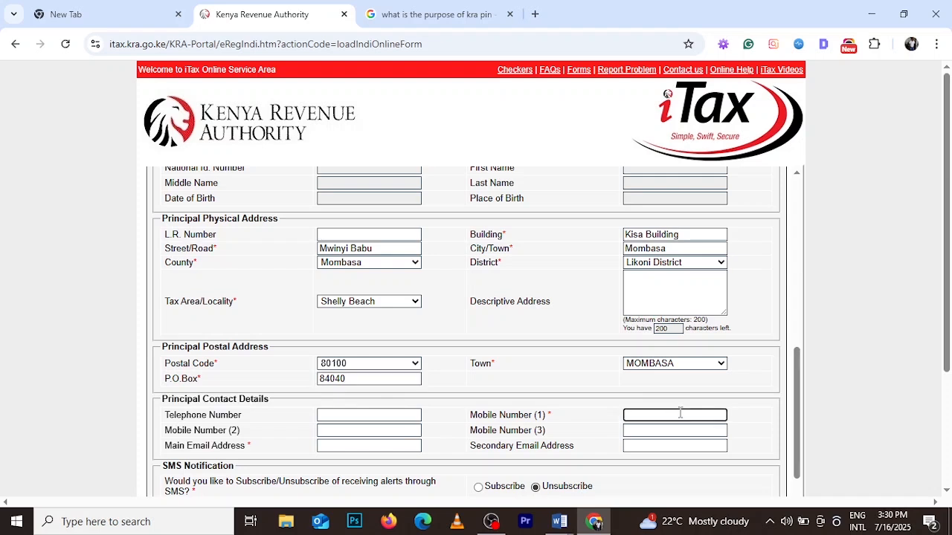
- Enter the main e-mail address and one-time password, and accept the data privacy statement
click(380, 444)
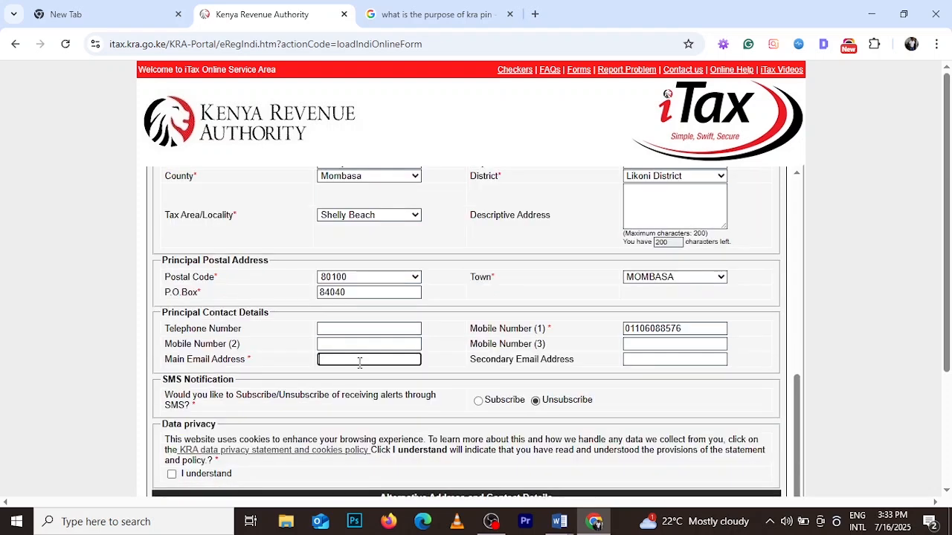
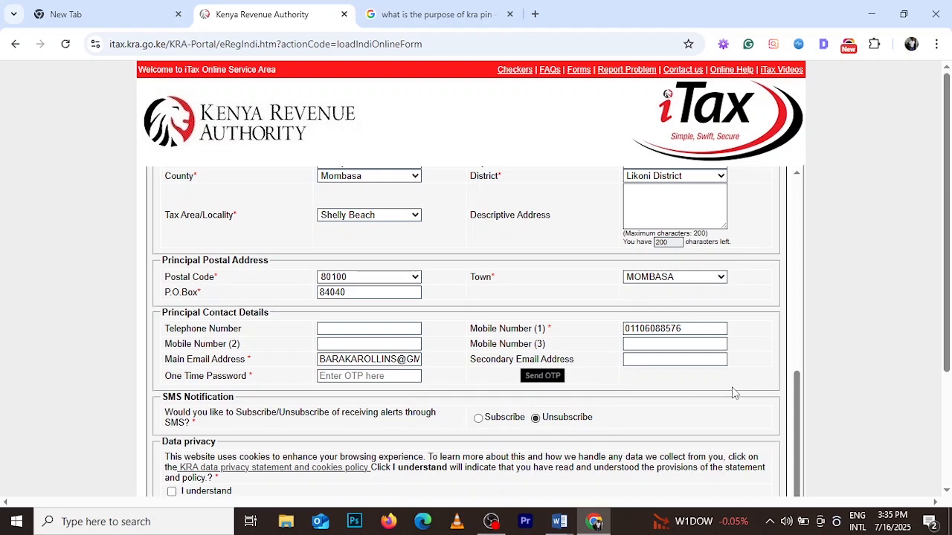
click(365, 378)
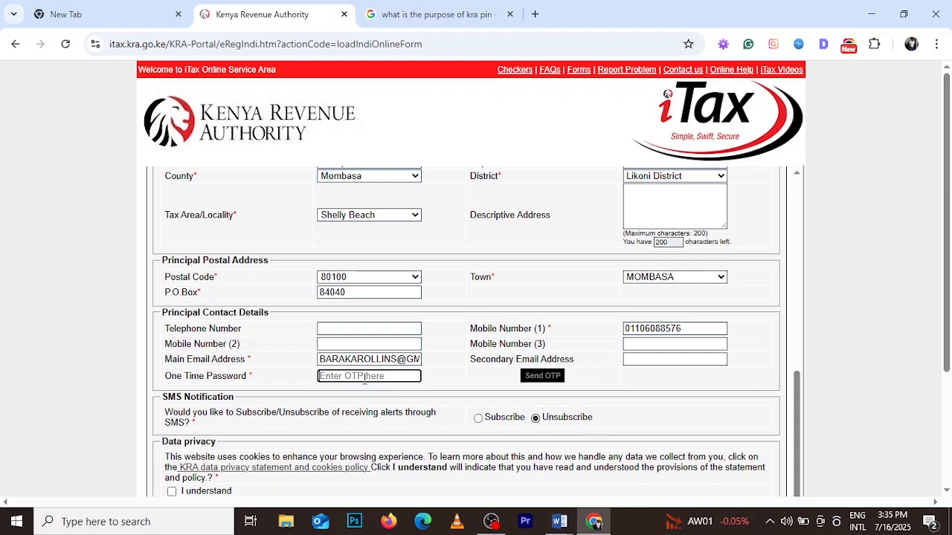
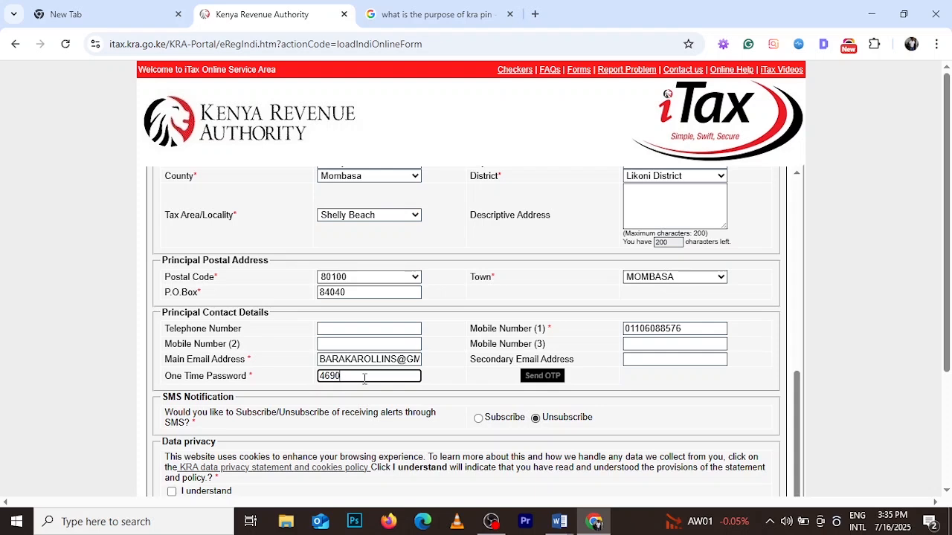
click(168, 486)
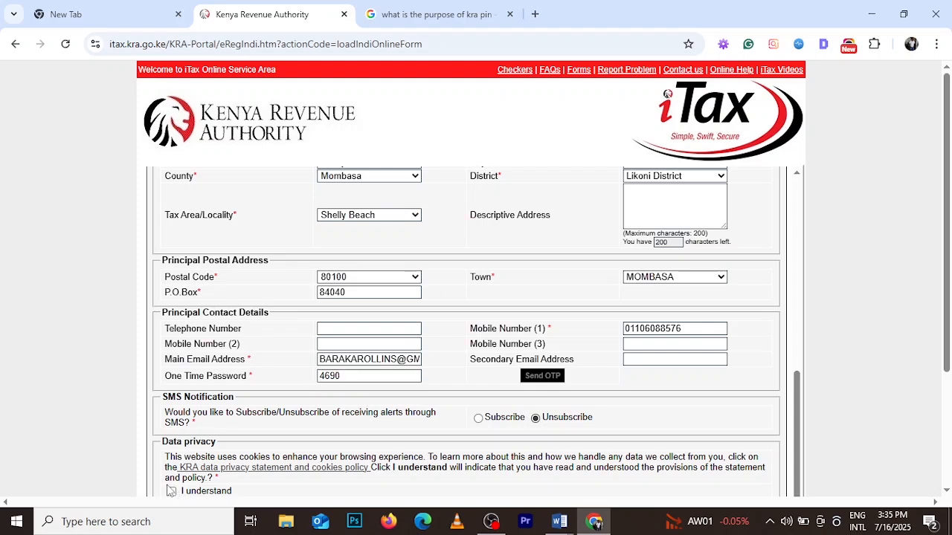
click(171, 491)
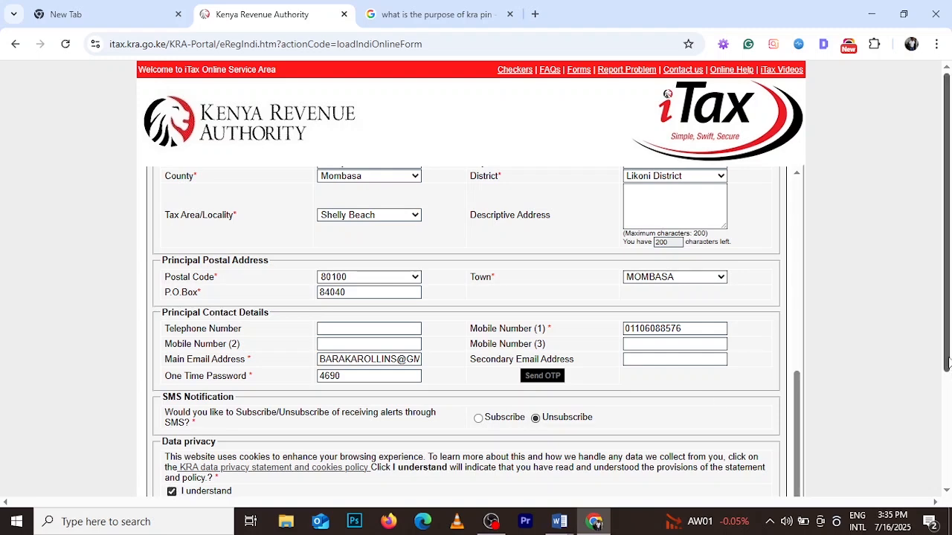
scroll(947, 444, down, 2)
drag(947, 444, 947, 485)
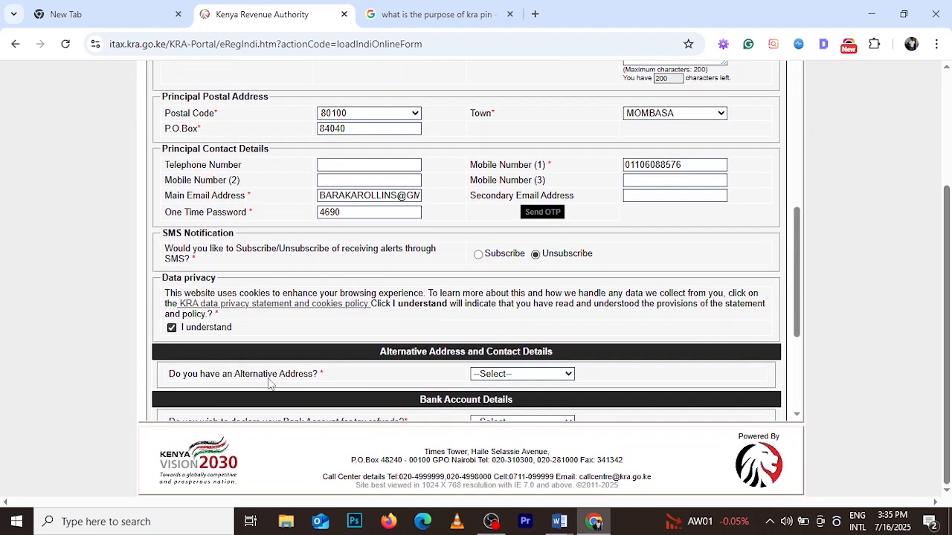
- Answer No to alternative address, refund bank account, partner/director and taxpayer relationship questions
click(565, 375)
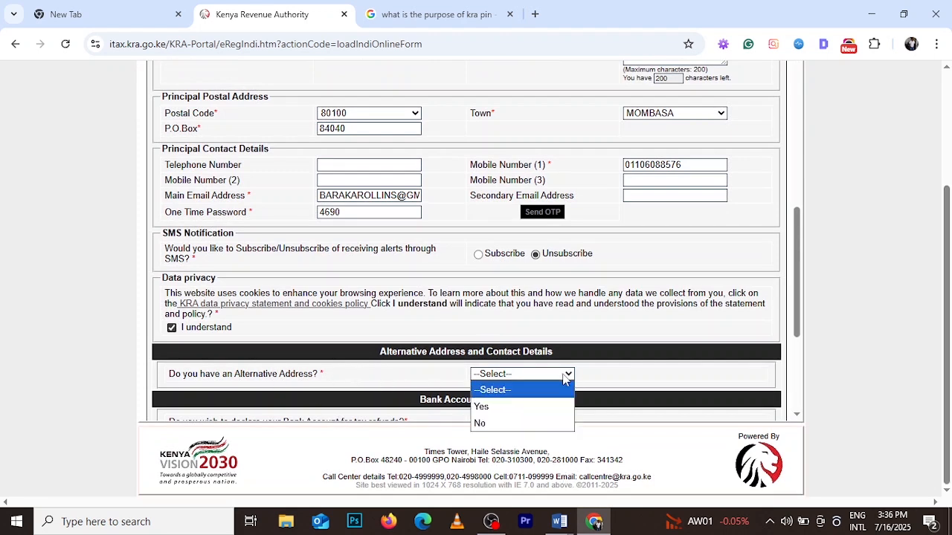
click(543, 425)
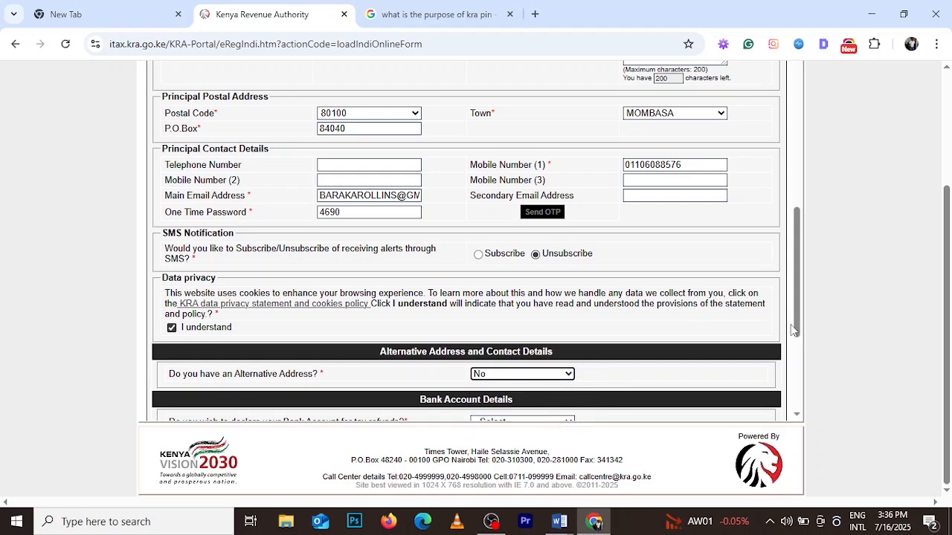
drag(794, 328, 801, 364)
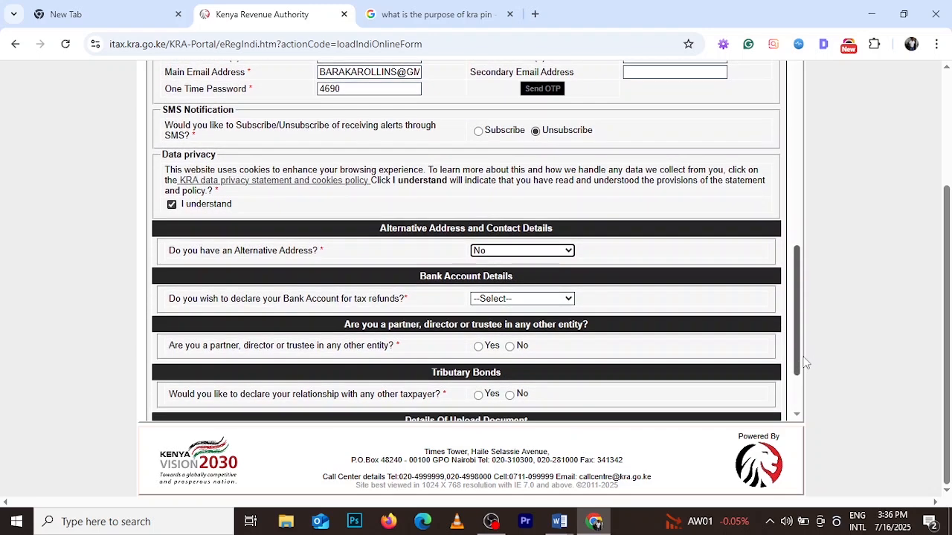
click(572, 303)
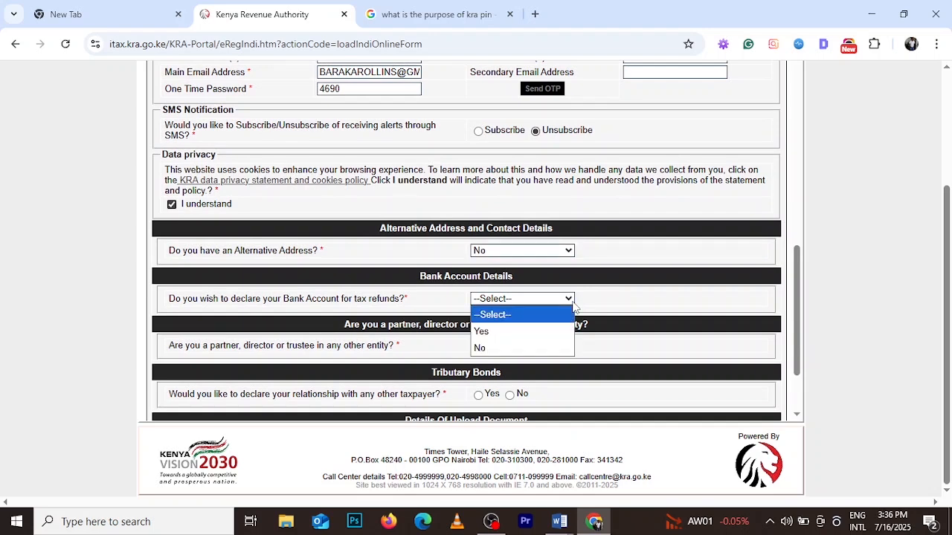
click(528, 348)
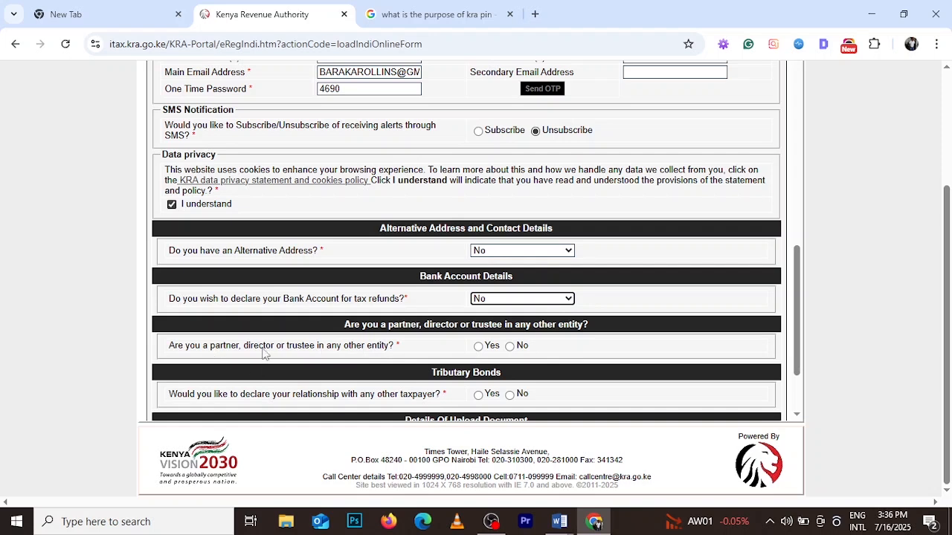
click(510, 346)
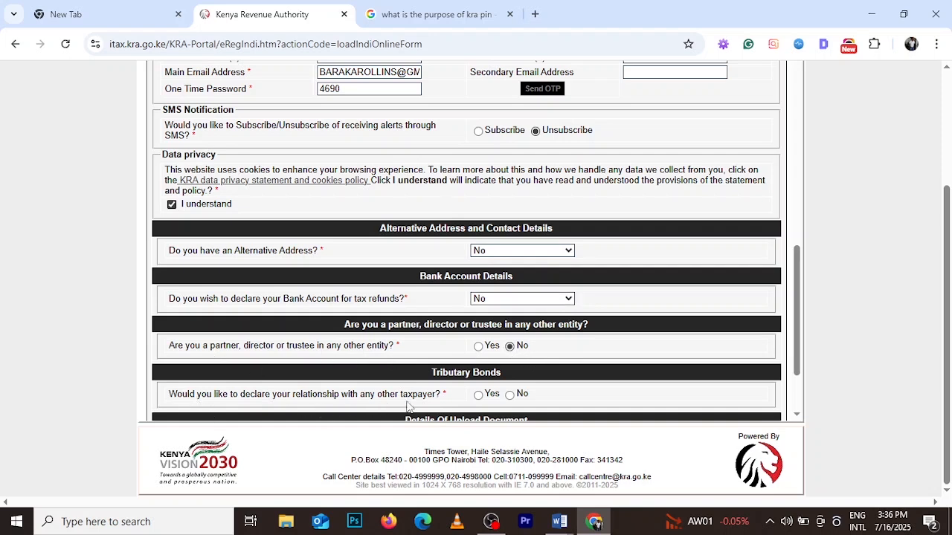
click(510, 395)
drag(800, 377, 797, 420)
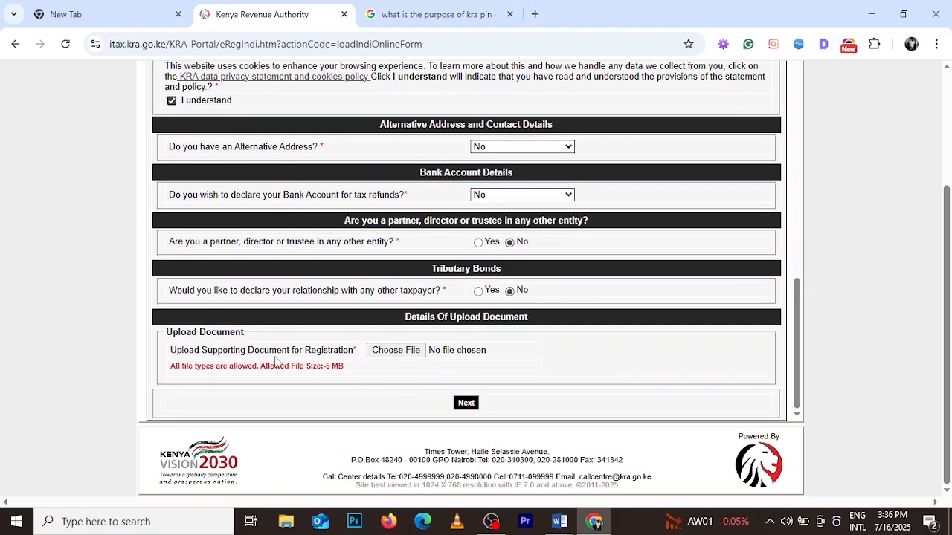
- Choose img20250722_13203770.pdf in the file dialog and attach it as the supporting document
click(394, 355)
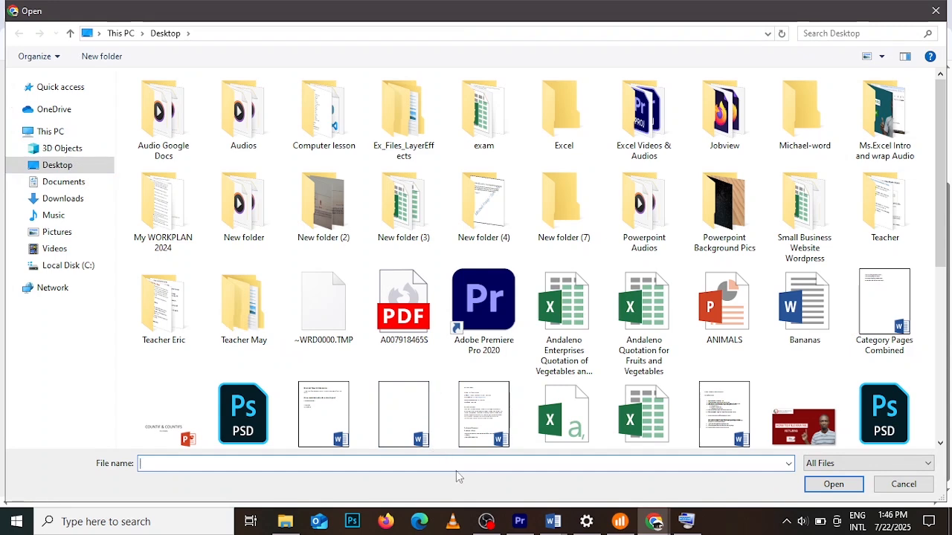
text(im)
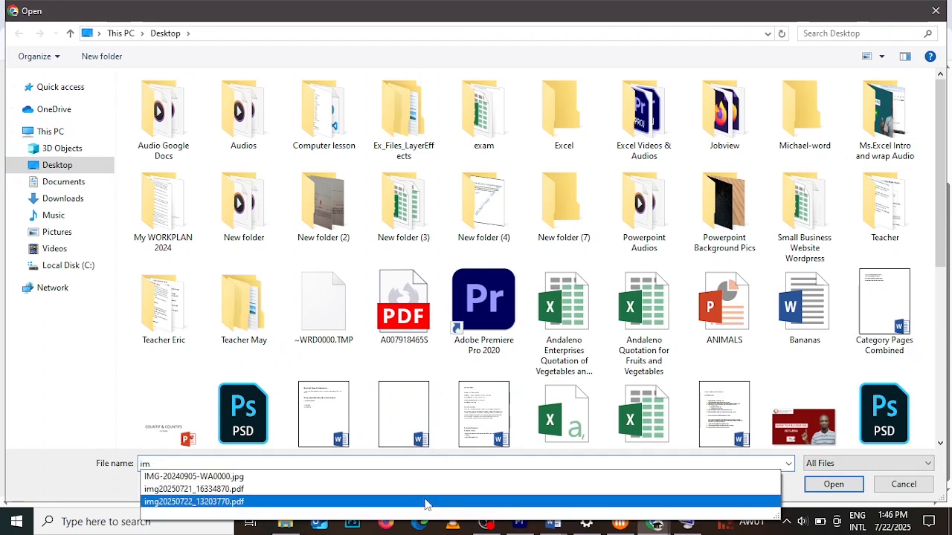
click(426, 503)
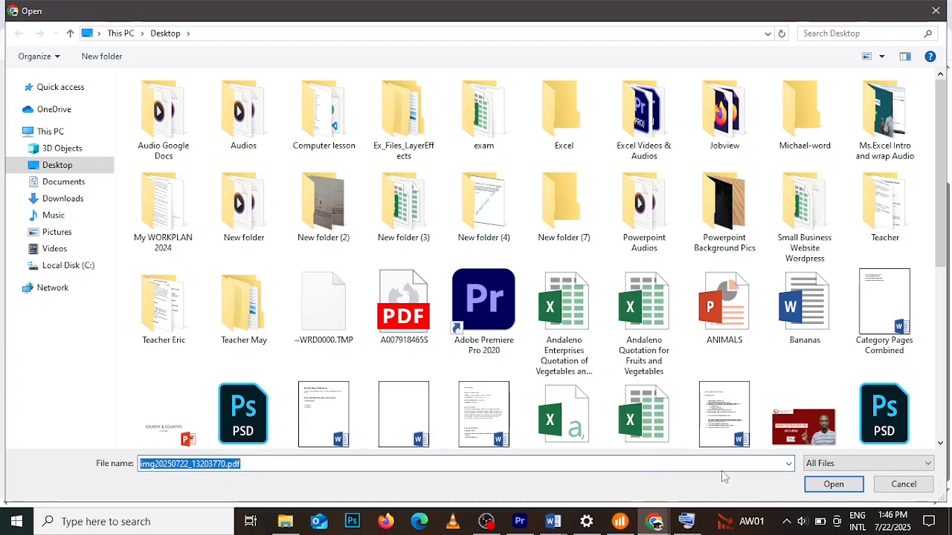
click(833, 484)
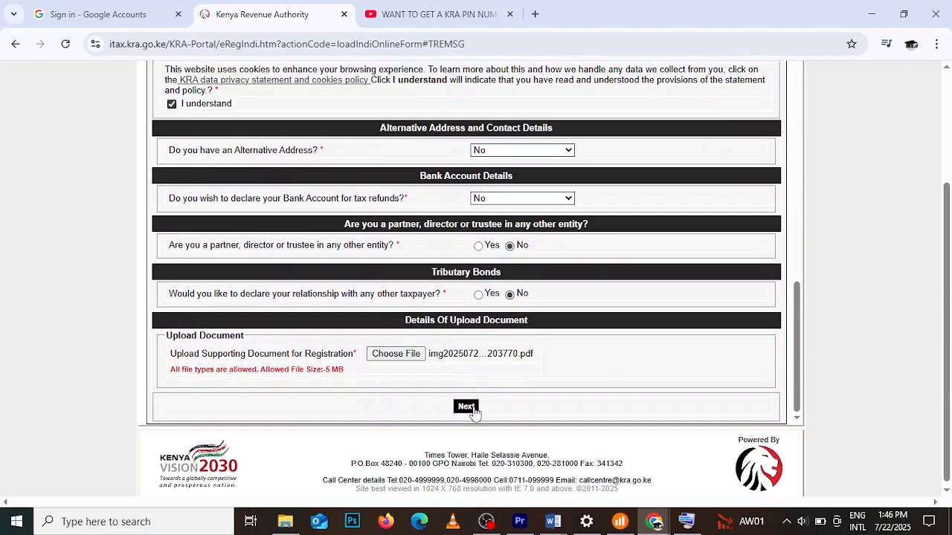
- Register the Income Tax Resident obligation with registration date 22/07/2025
click(466, 408)
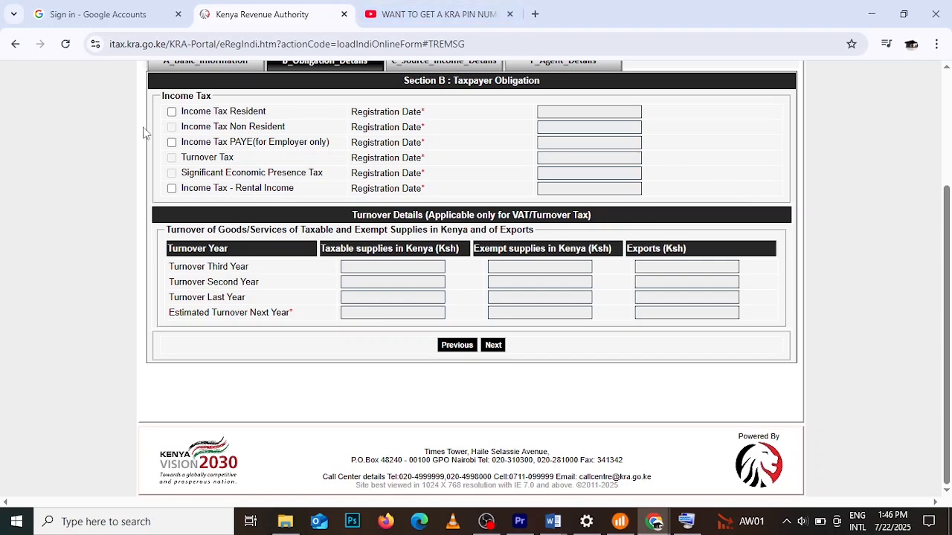
click(172, 112)
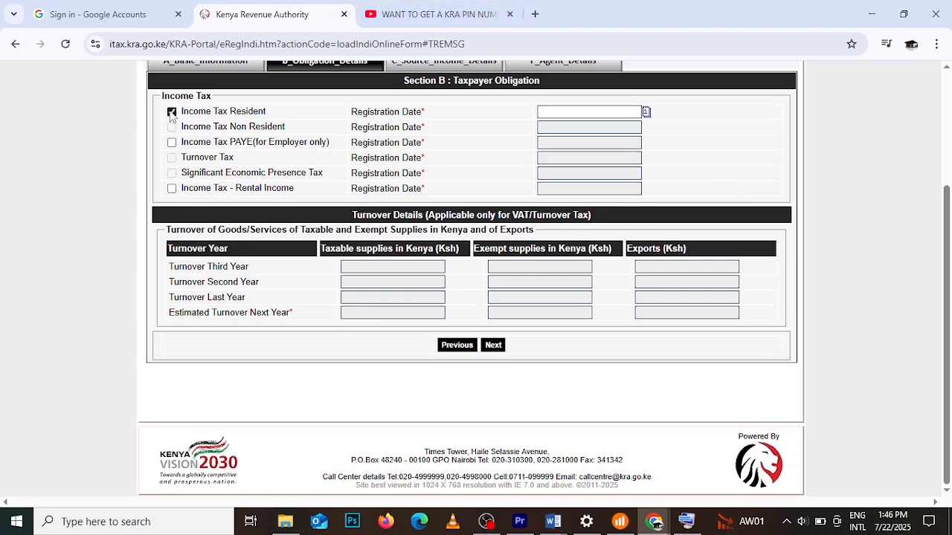
click(625, 112)
text(2)
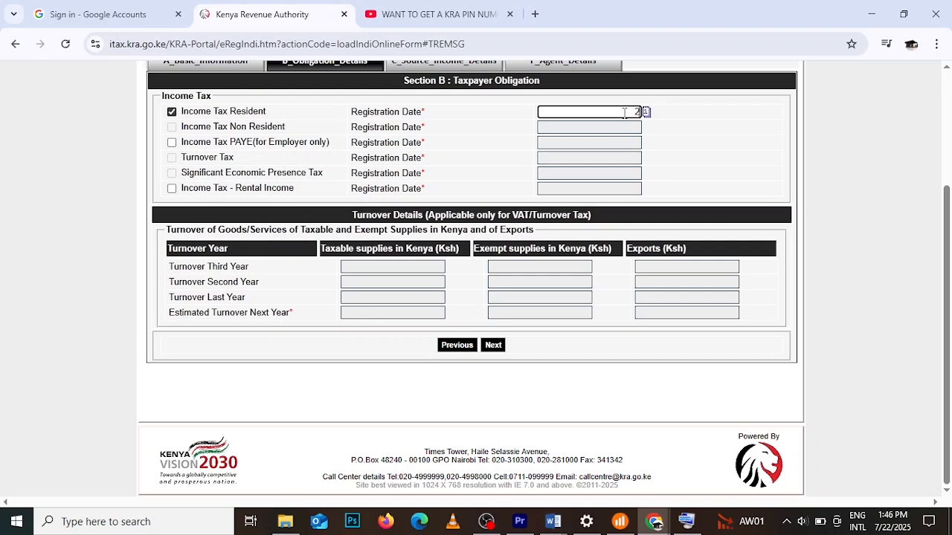
text(2/07/2025)
click(496, 347)
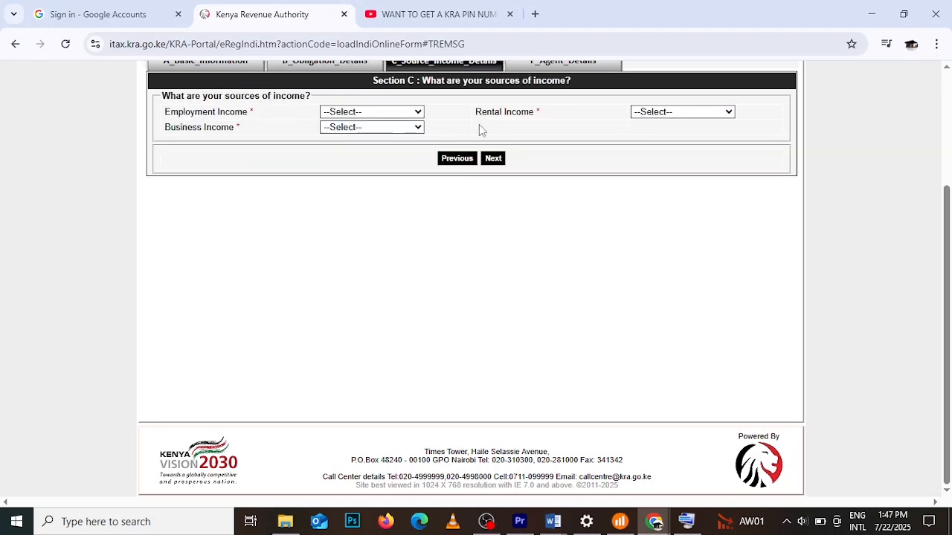
- Answer No for employment income, business income and rental income in Section C
scroll(660, 171, up, 1)
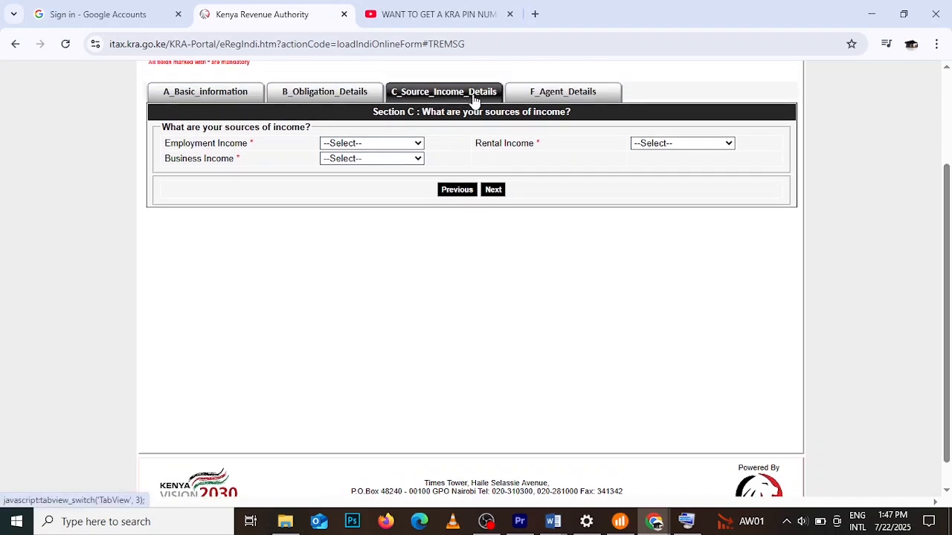
click(416, 146)
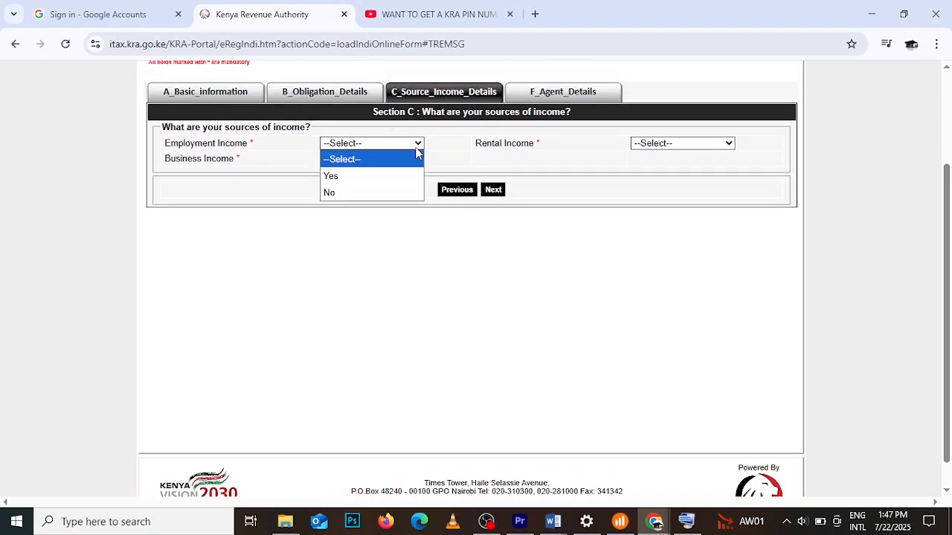
click(391, 193)
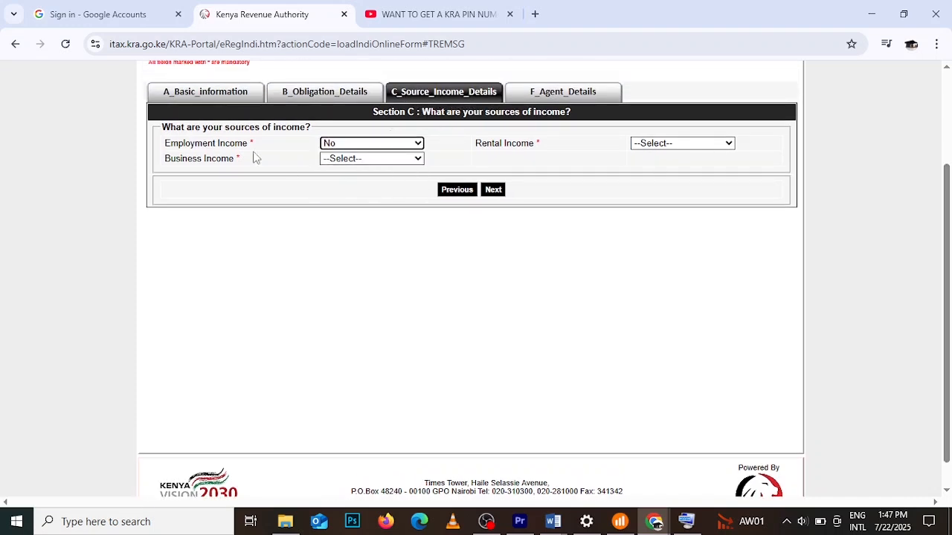
click(414, 160)
click(408, 209)
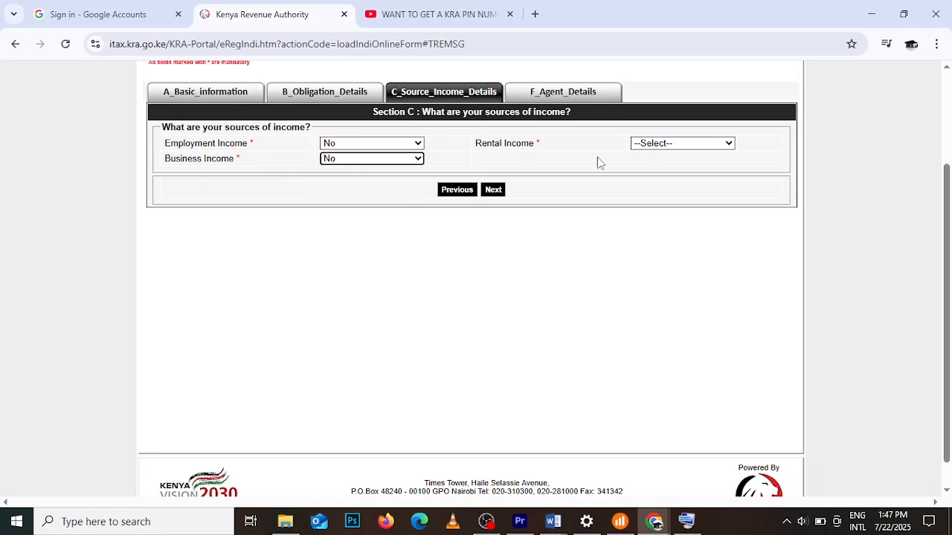
click(687, 145)
click(675, 195)
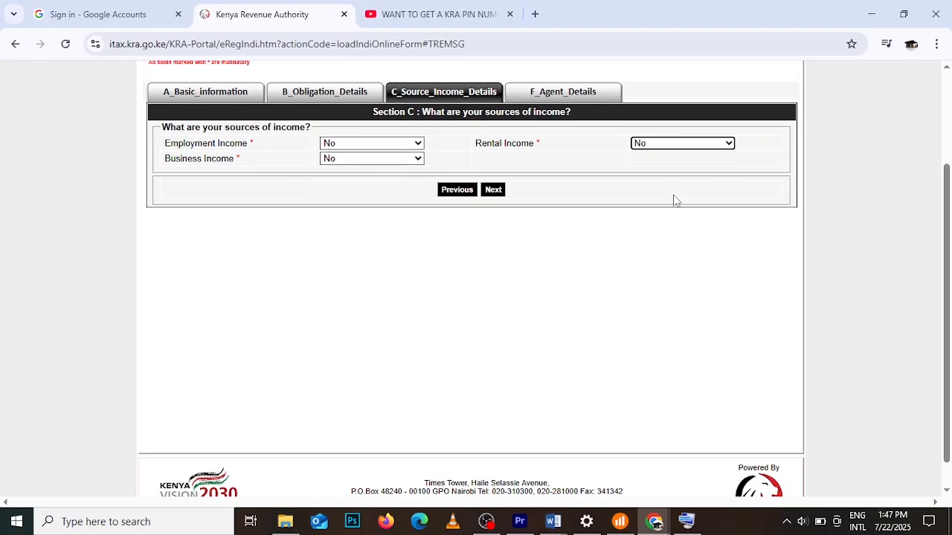
click(494, 191)
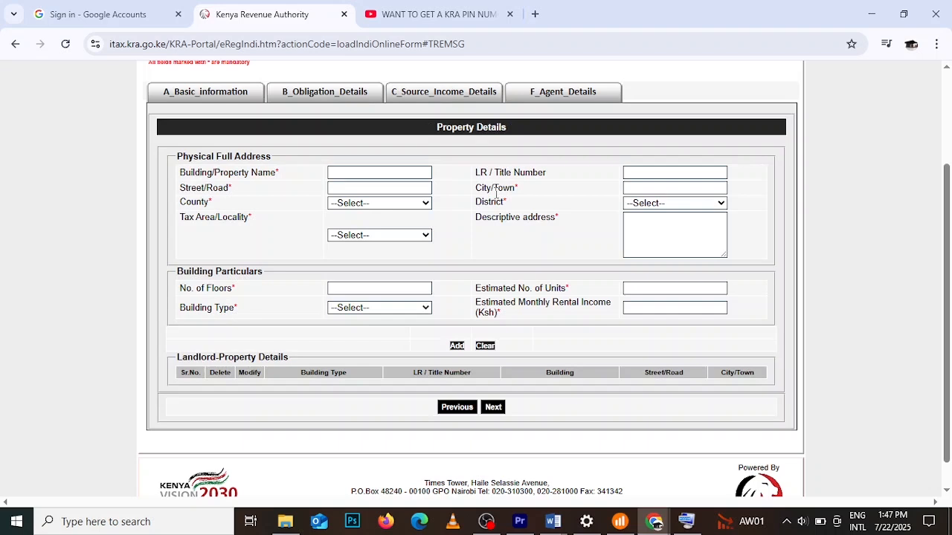
- Skip property details and enter 87 as the arithmetic captcha answer on Agent Details
click(494, 408)
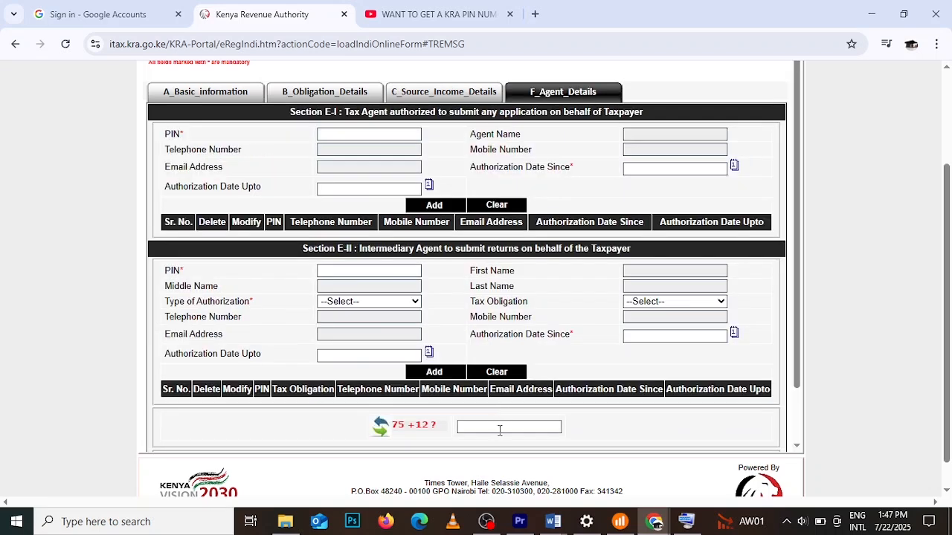
click(515, 429)
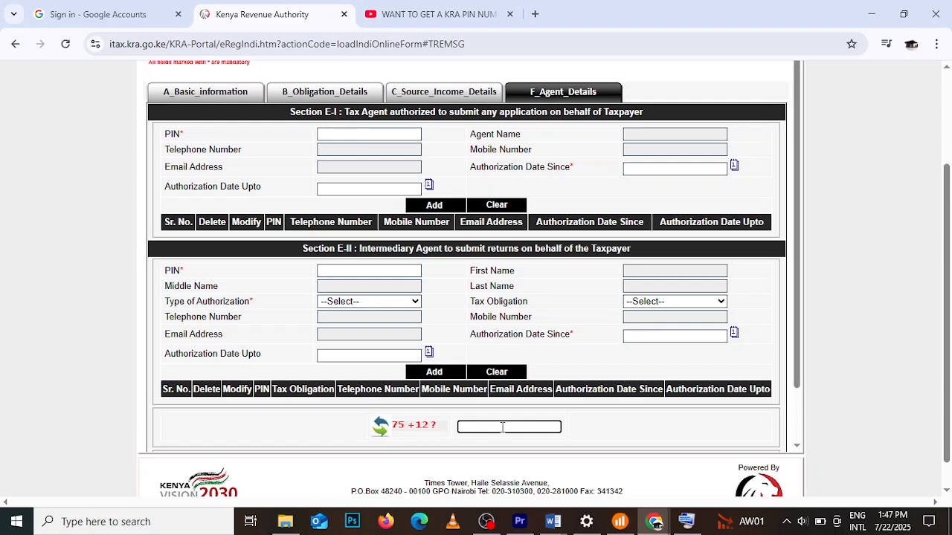
text(87)
- Submit and confirm the registration, then download the PIN certificate as receipt (1).pdf
scroll(796, 401, down, 2)
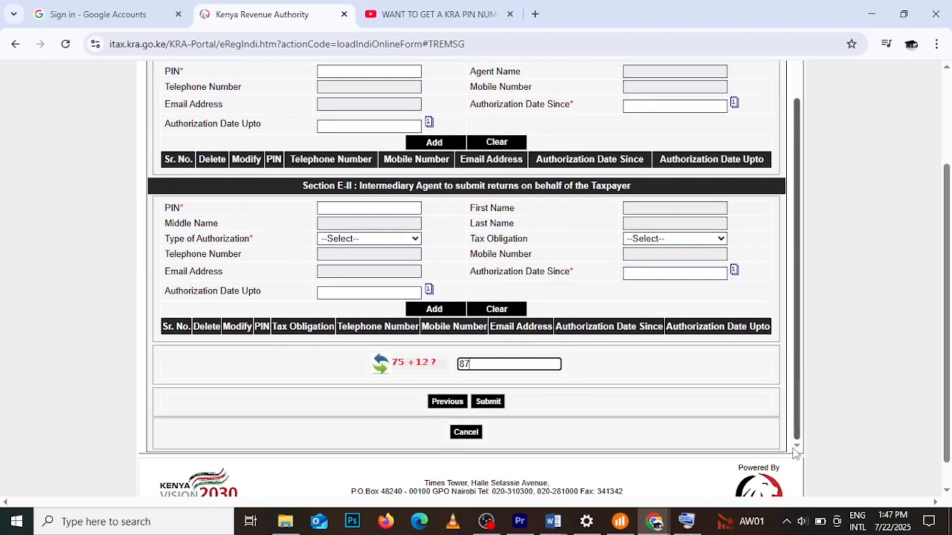
click(479, 401)
click(538, 133)
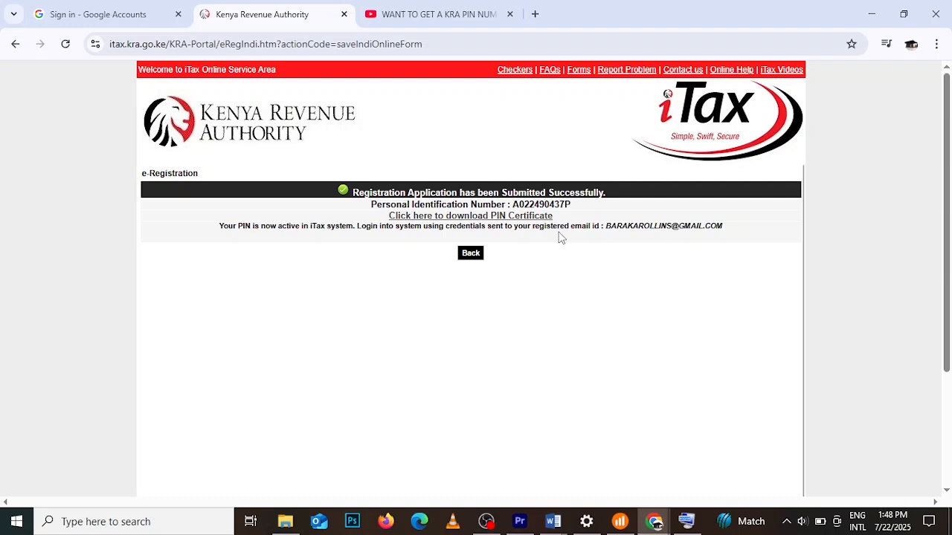
click(519, 221)
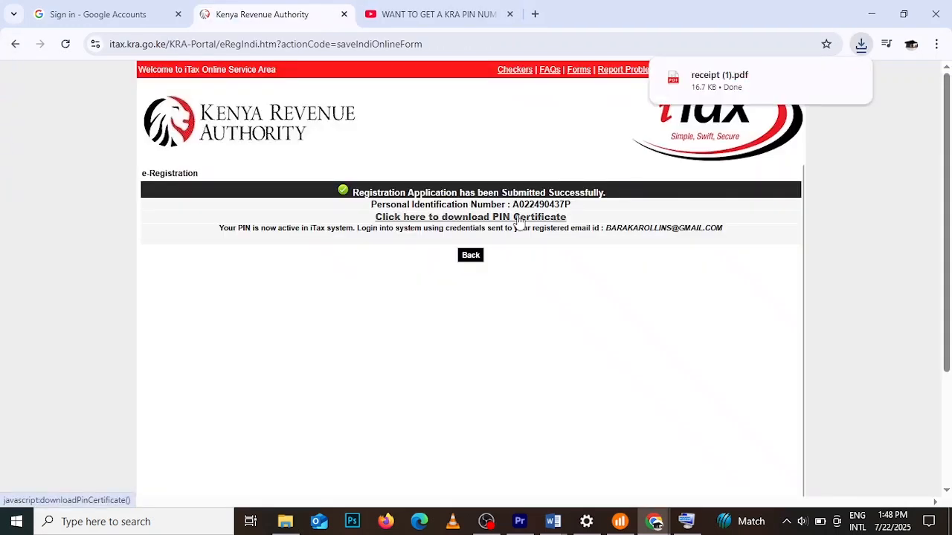